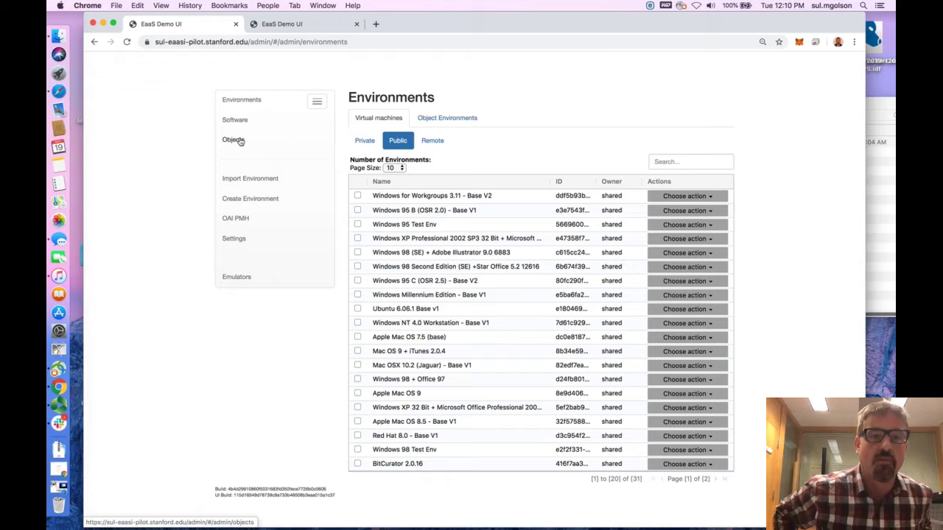
Step: Start a new object import from the Objects section, moving the Finder window aside
click(239, 142)
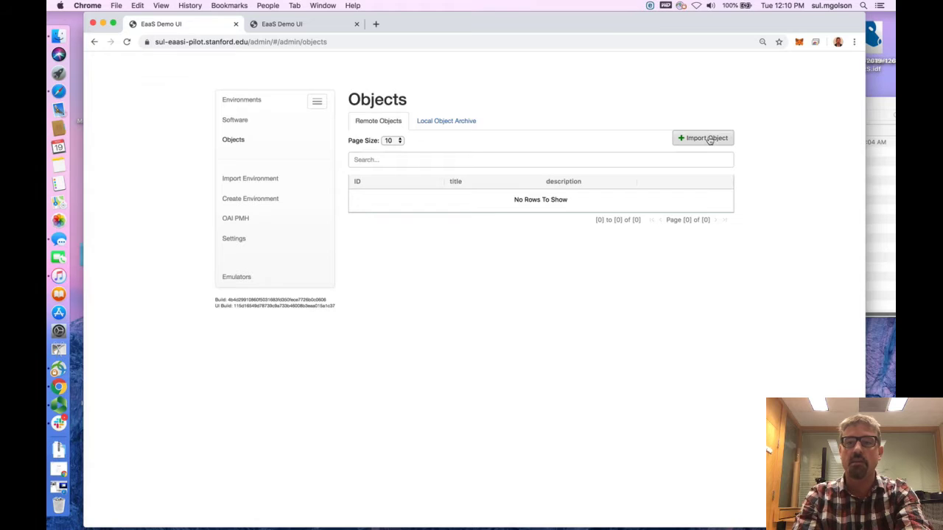
click(709, 139)
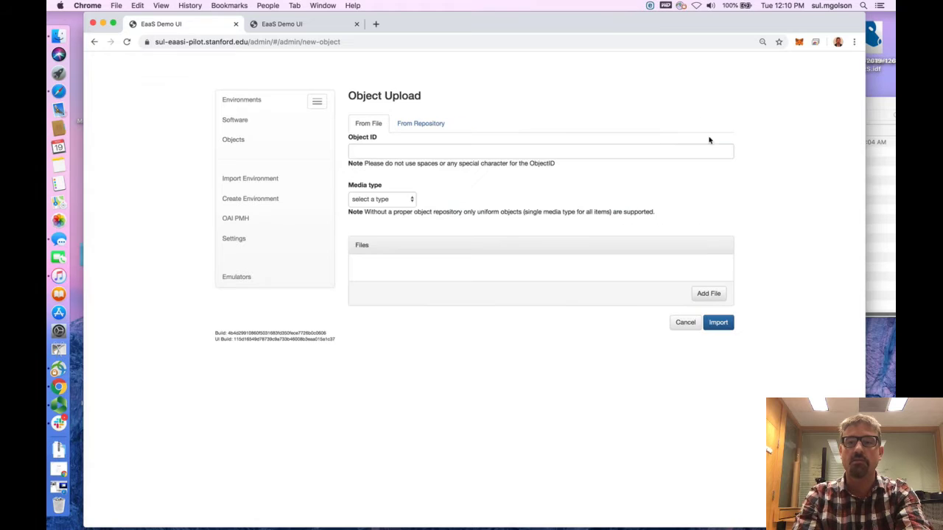
click(373, 147)
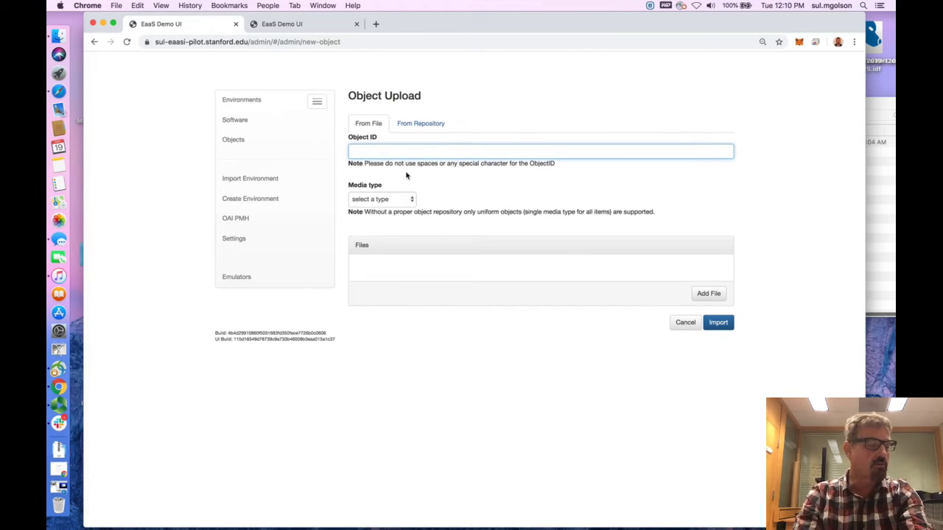
click(875, 103)
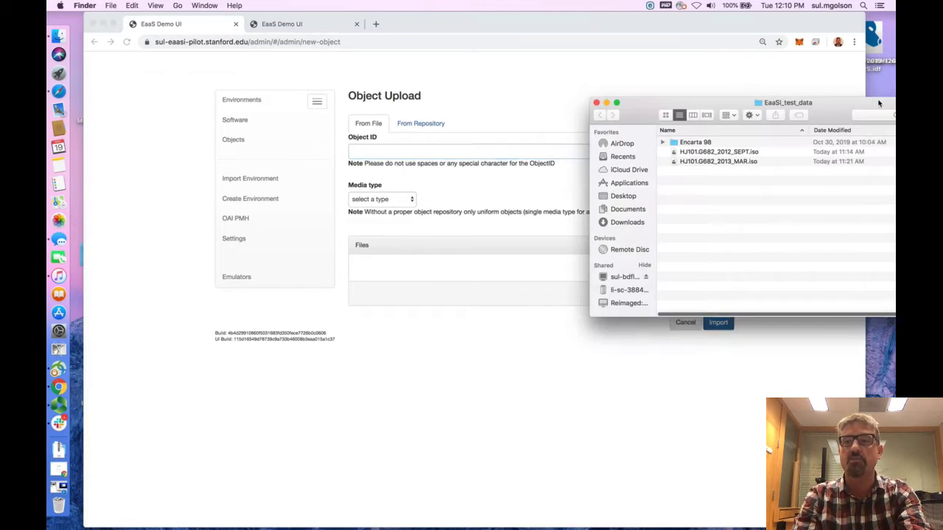
drag(756, 103, 893, 120)
Step: Enter the Object ID SUL:IMF_GFS_HJ101.G682_2012_SEPT in the upload form
click(447, 85)
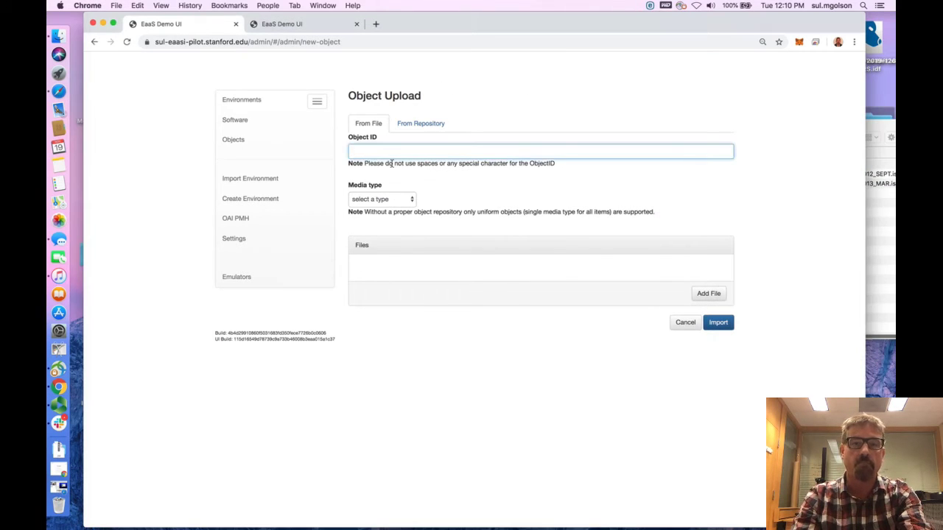
text(S)
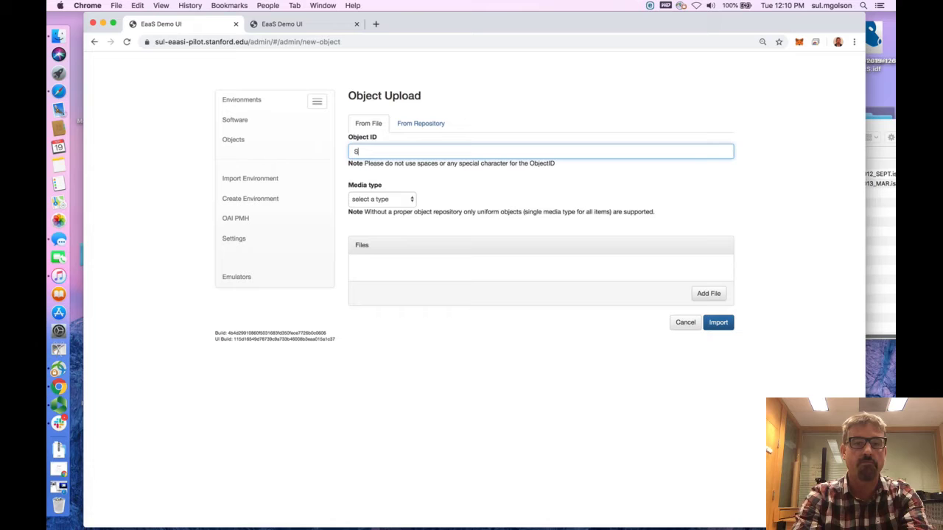
text(UL:IMP)
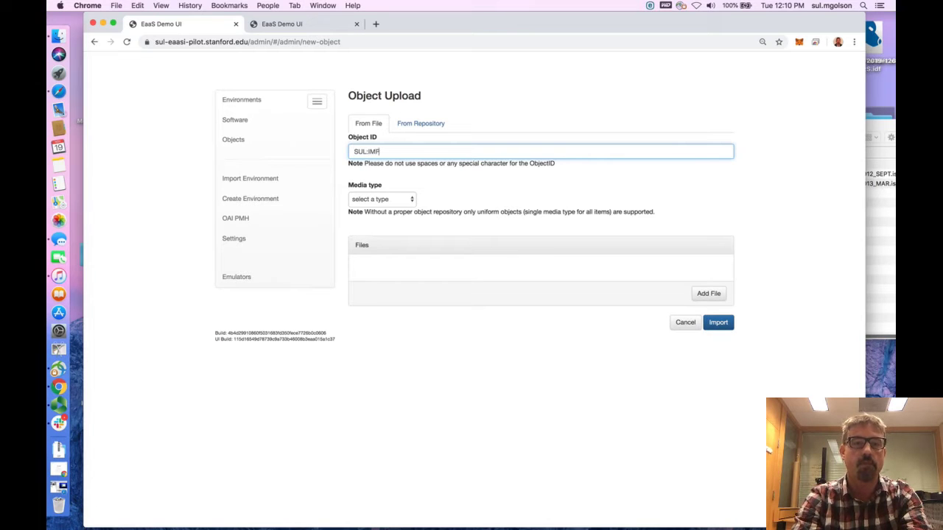
text(_GFS)
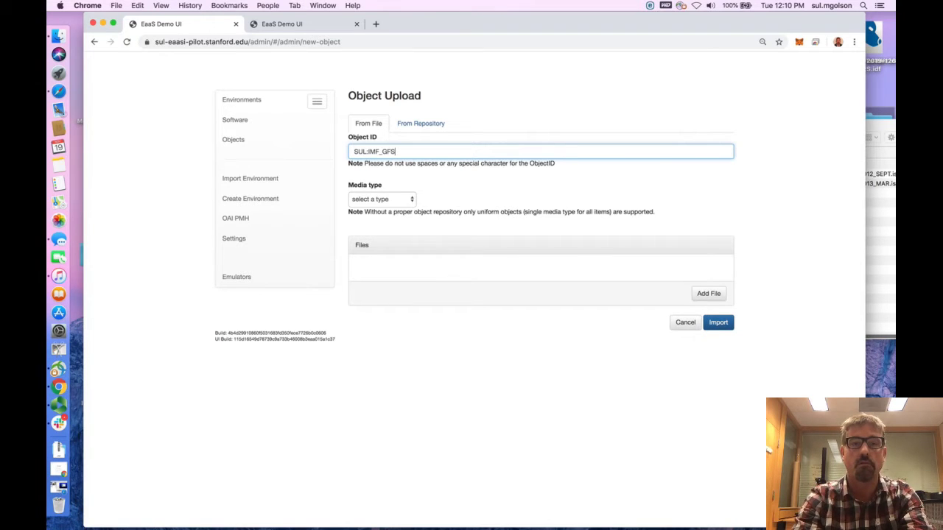
text(_H)
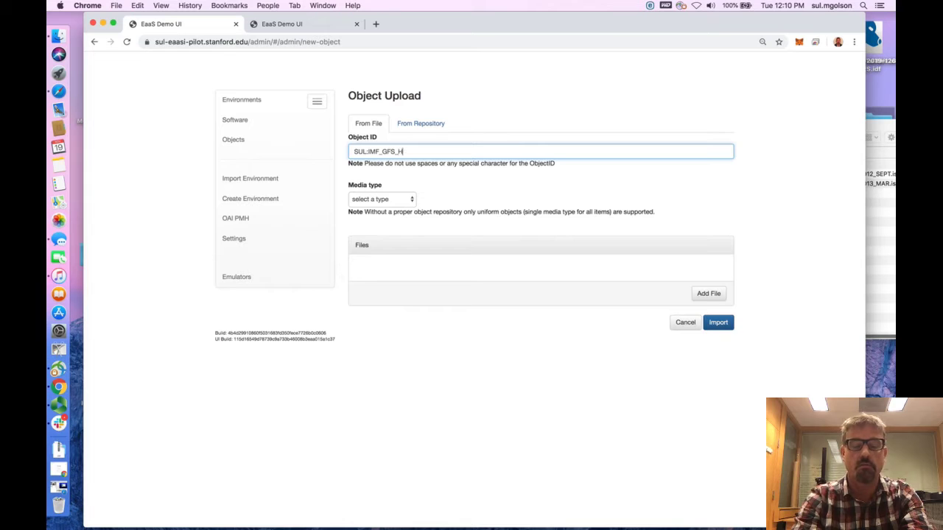
text(J101.G682)
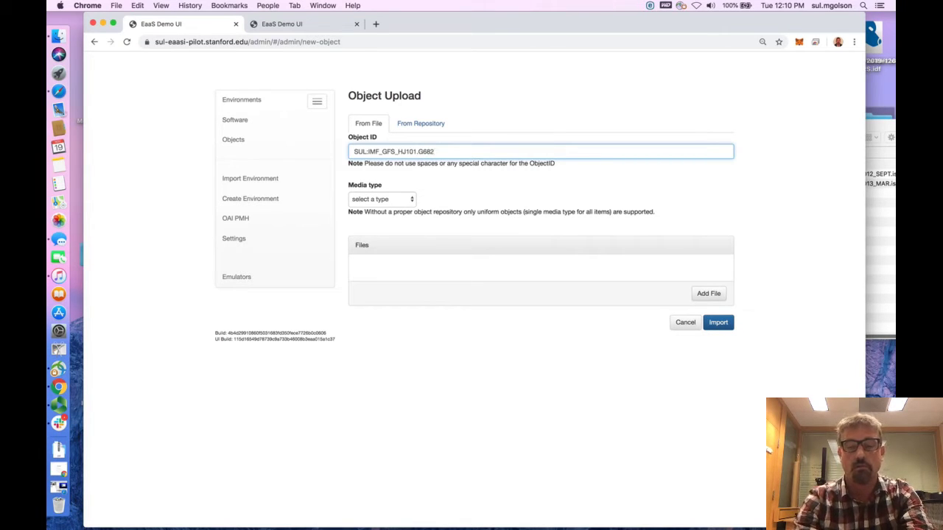
text(_)
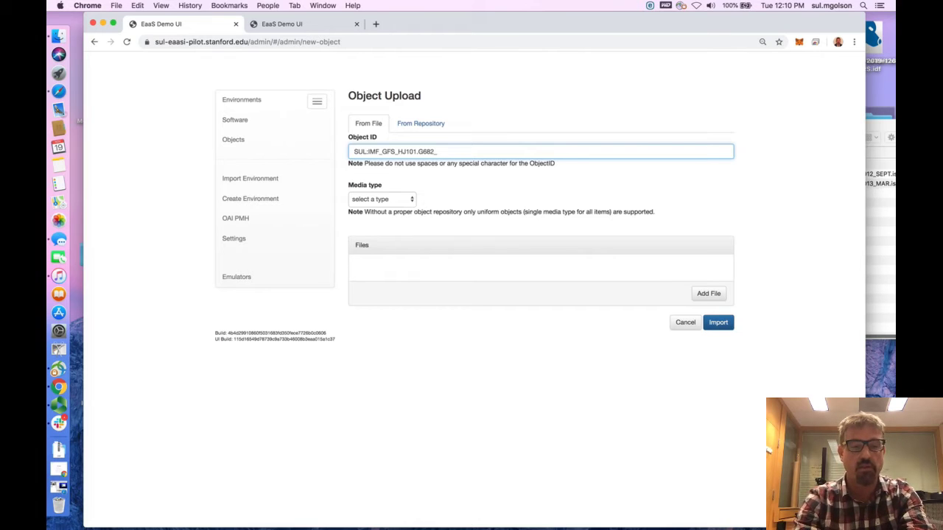
text(2012)
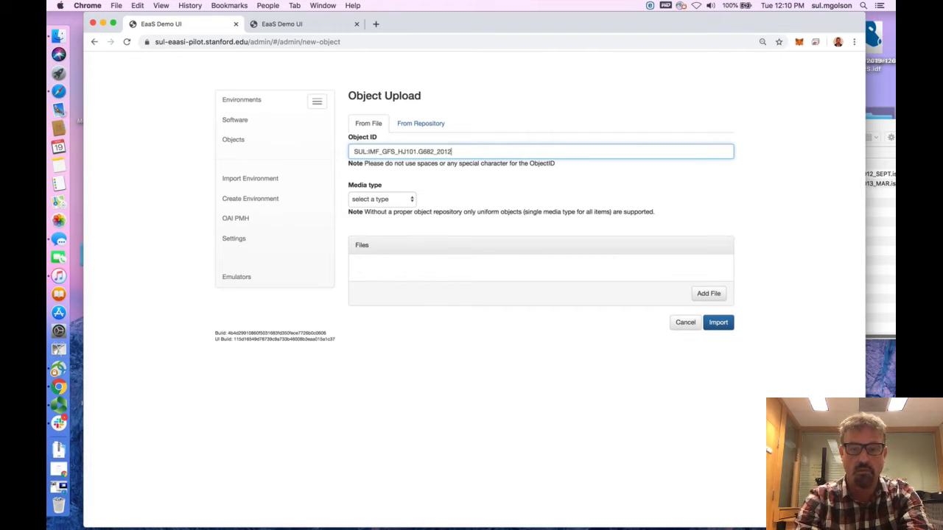
text(_Se)
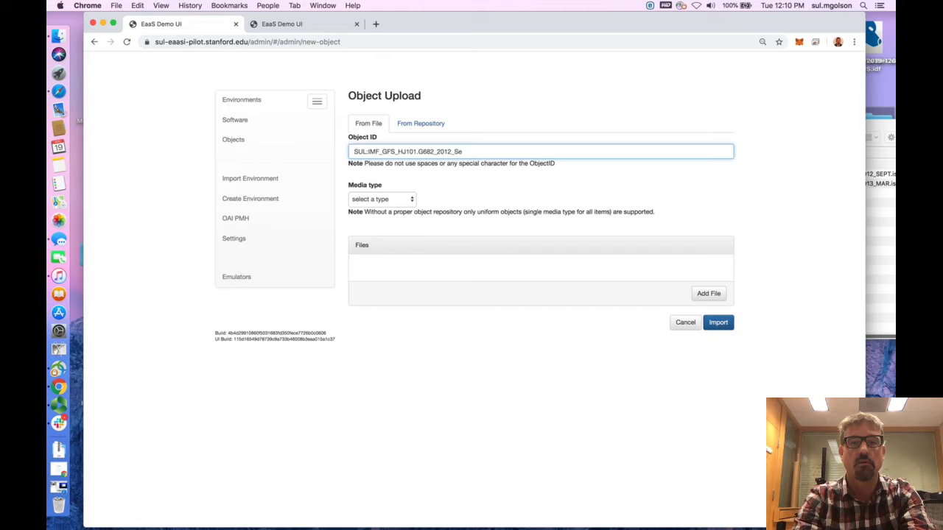
key(BackSpace)
text(EPT)
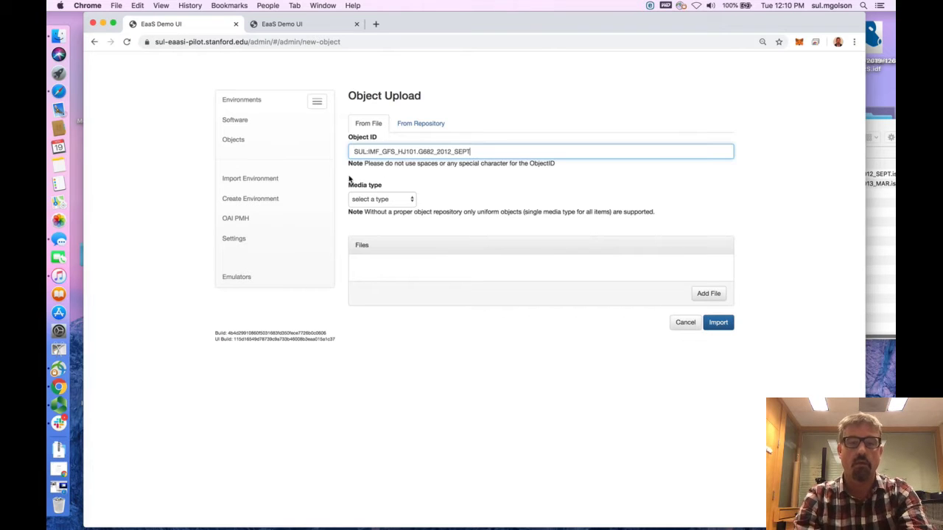
click(373, 199)
Step: Set media type to ISO and attach the file HJ101.G682_2012_SEPT.iso
click(366, 200)
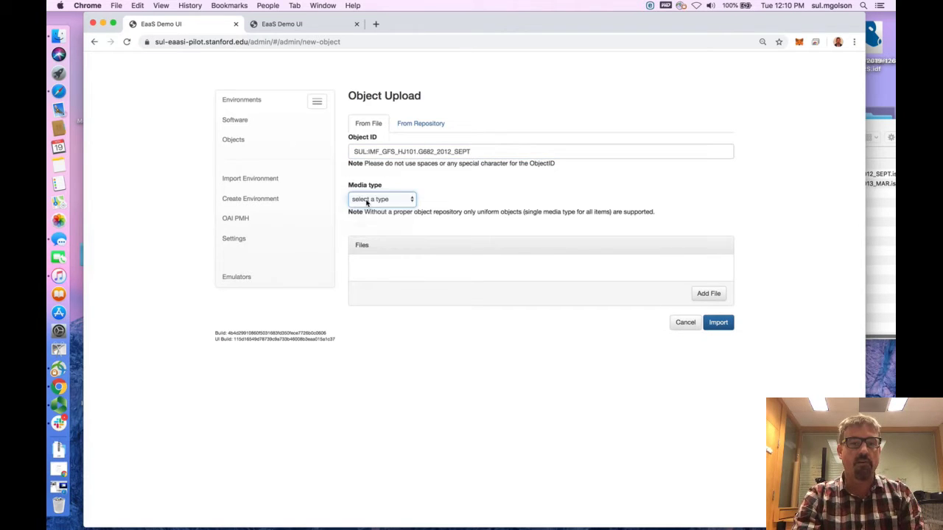
click(722, 293)
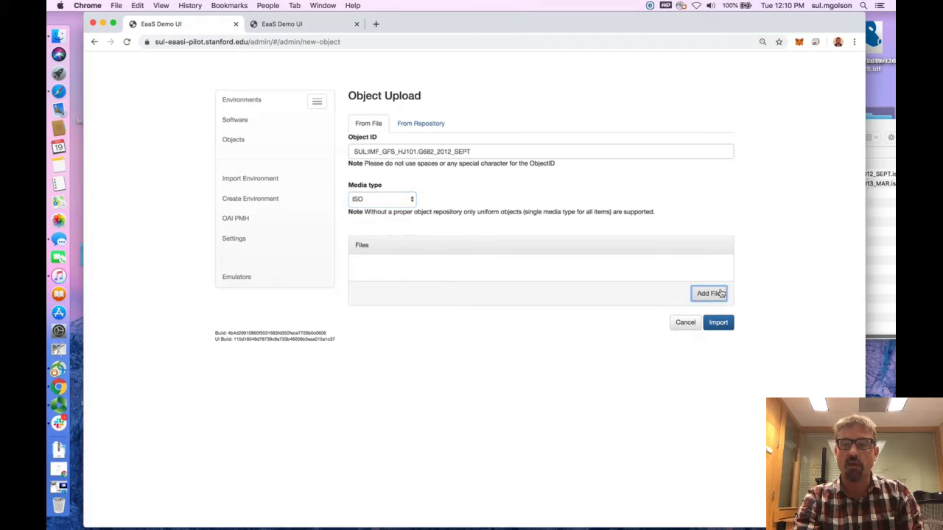
click(434, 86)
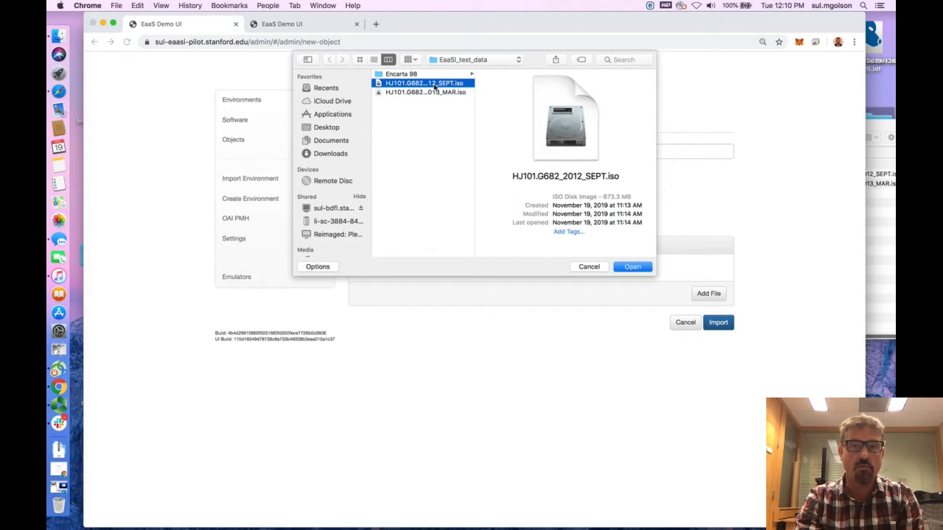
click(630, 269)
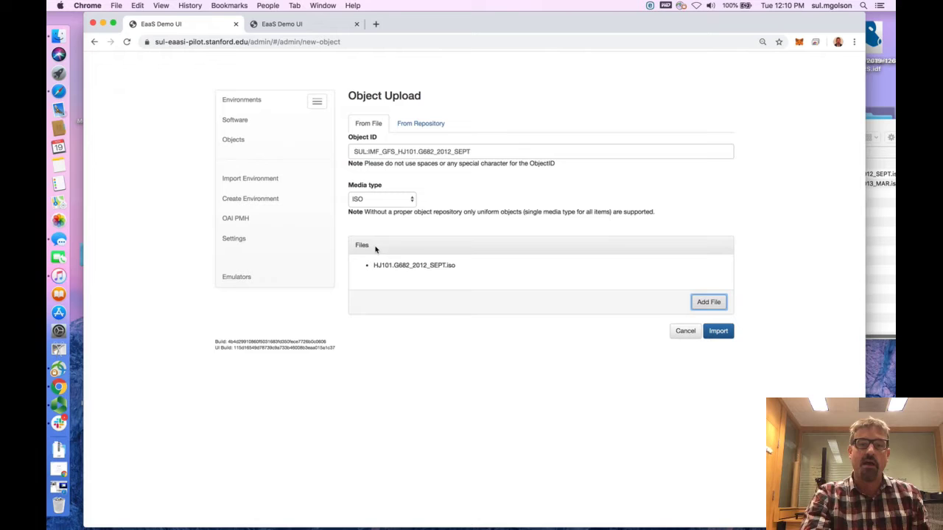
drag(458, 266, 361, 267)
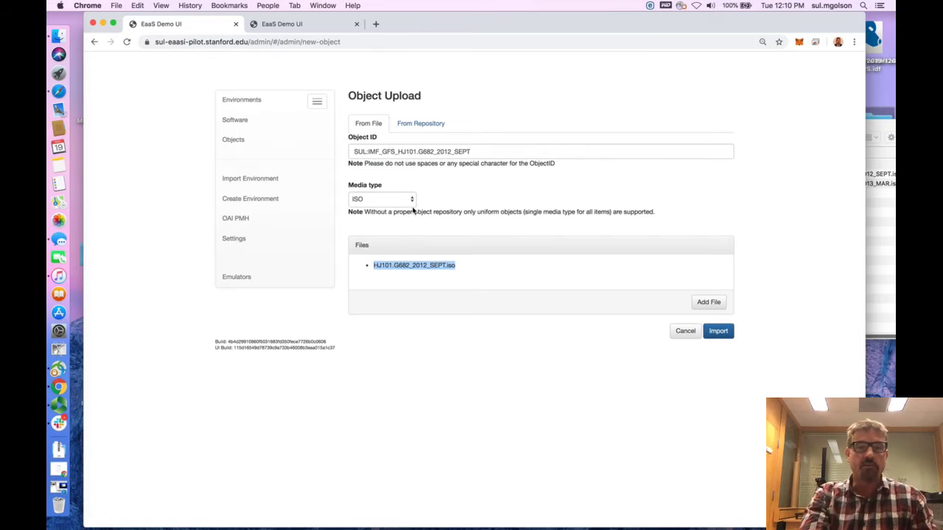
Step: Import the object and wait for the ISO upload to reach 100%
click(725, 332)
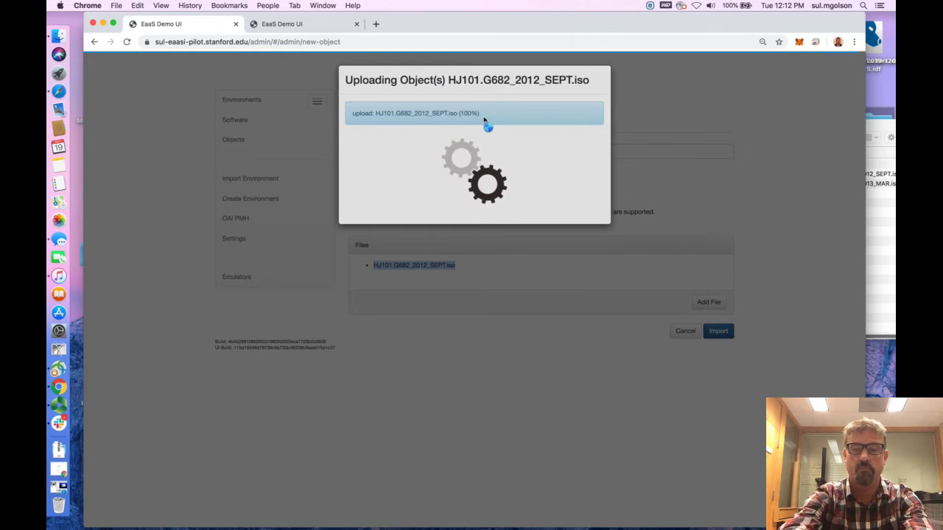
key(XF86AudioRaiseVolume)
key(XF86AudioRaiseVolume)
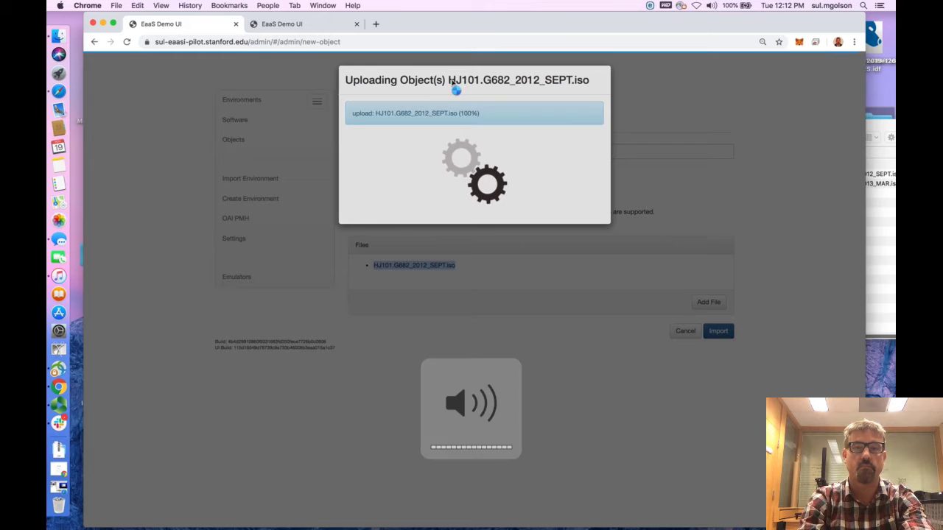
click(451, 84)
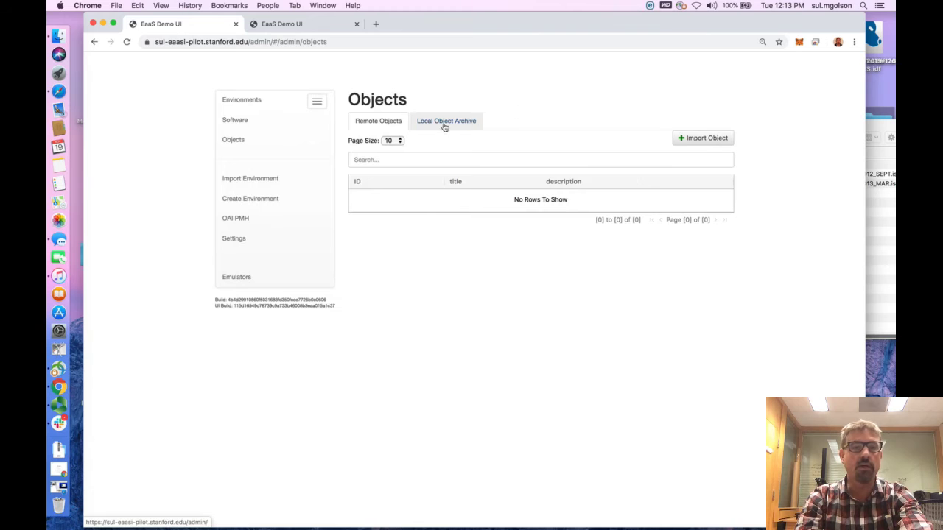
Step: In the Local Object Archive, widen the ID column and open Details for SUL:IMF_GFS_HJ101.G682_2012_SEPT
click(443, 127)
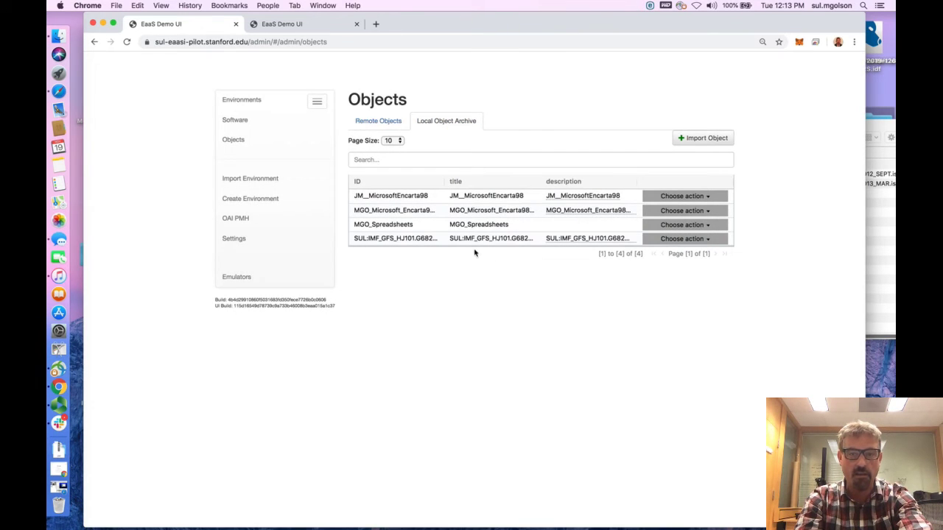
drag(445, 180, 494, 183)
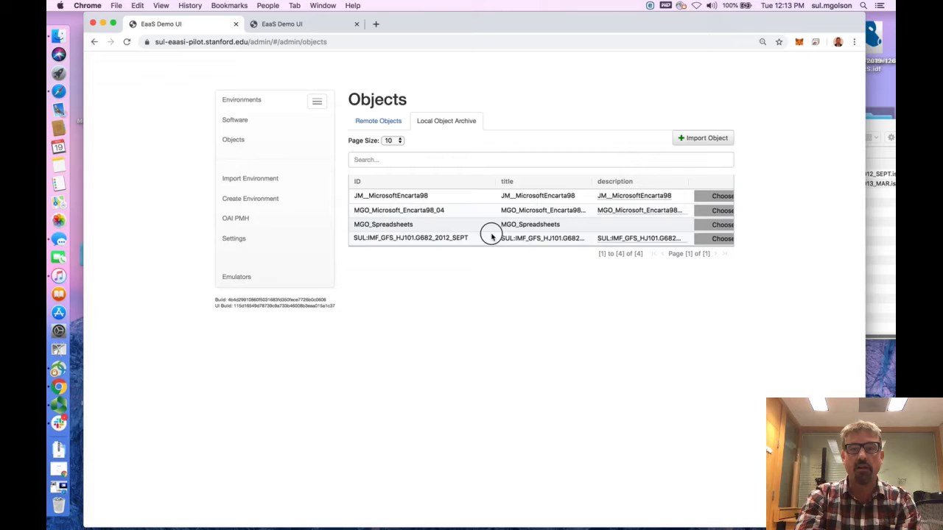
click(722, 239)
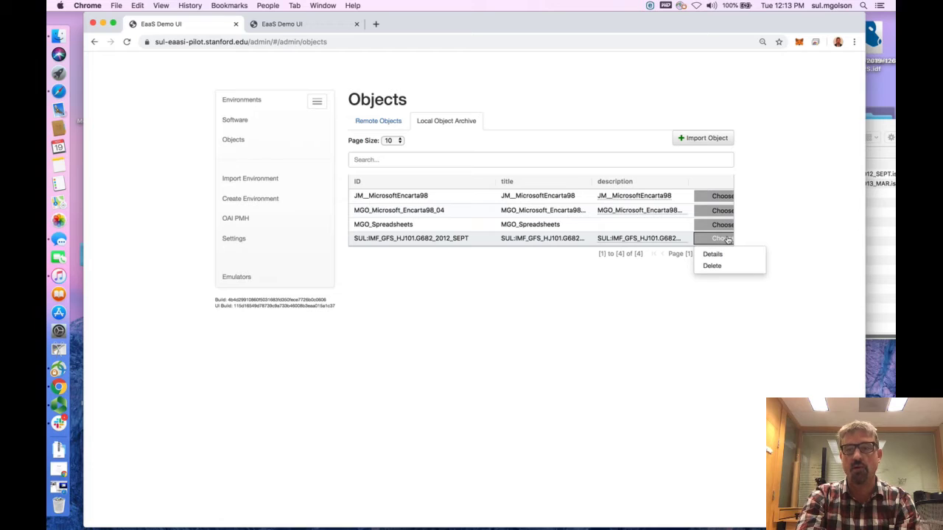
click(726, 240)
click(727, 240)
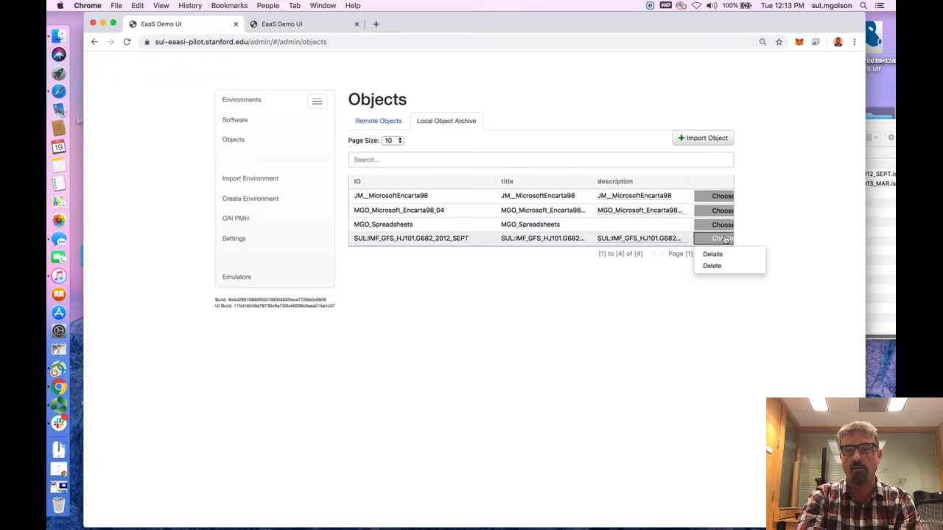
click(712, 254)
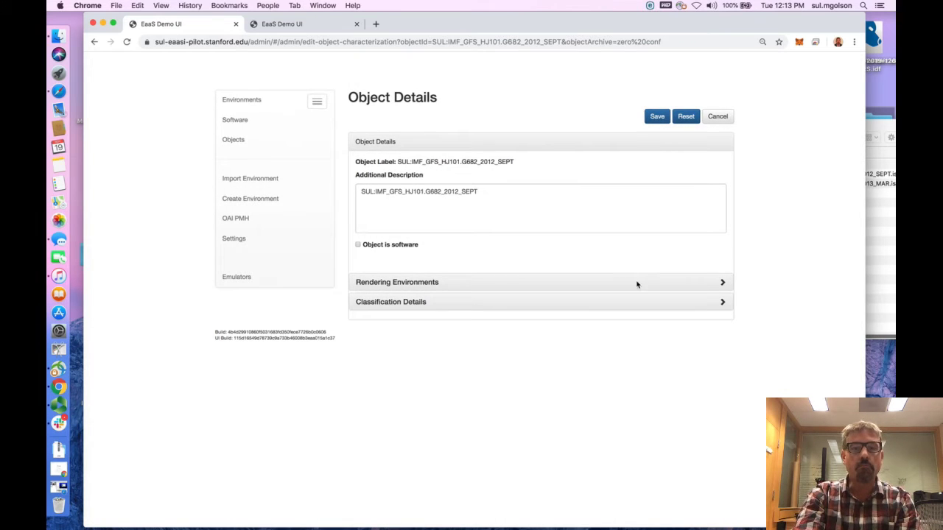
Step: Mark the object as software under classification details and save it
click(723, 284)
click(722, 350)
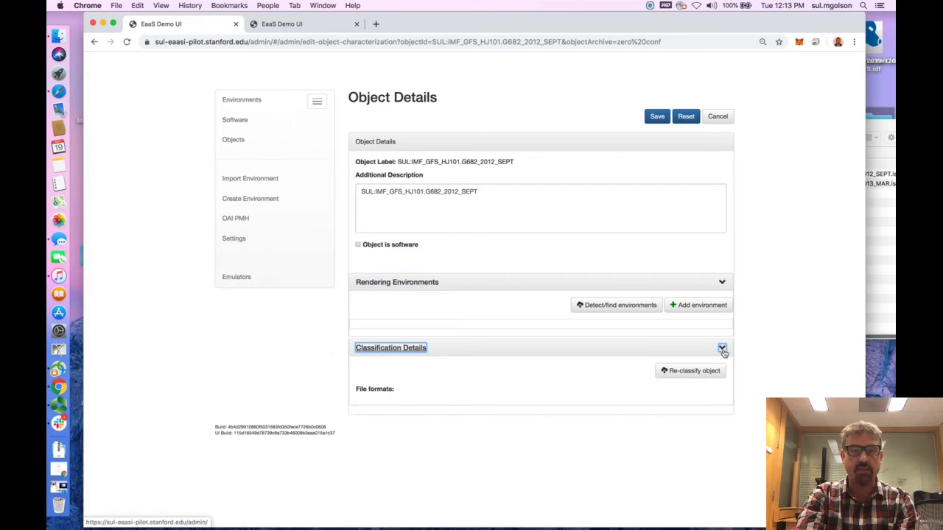
click(357, 246)
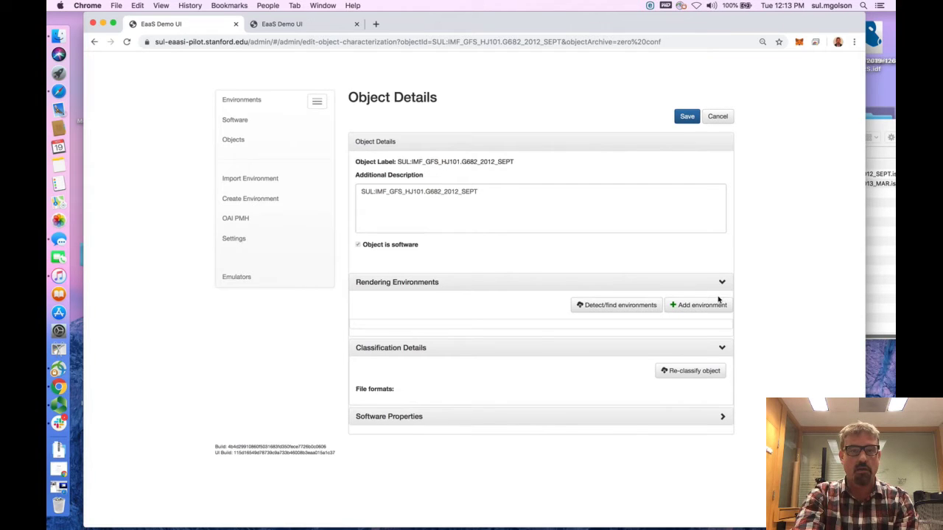
click(686, 116)
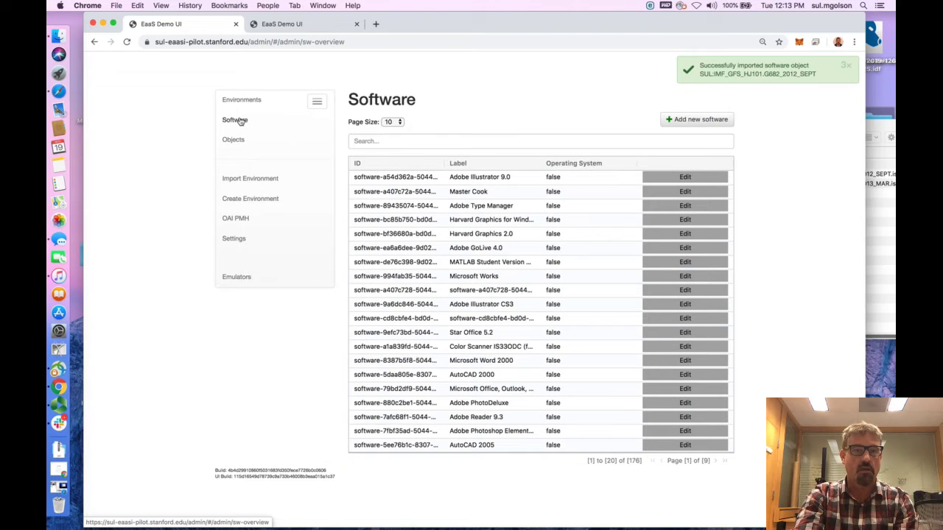
Step: Show 500 software entries per page, widen the ID column, and edit the last entry
click(392, 121)
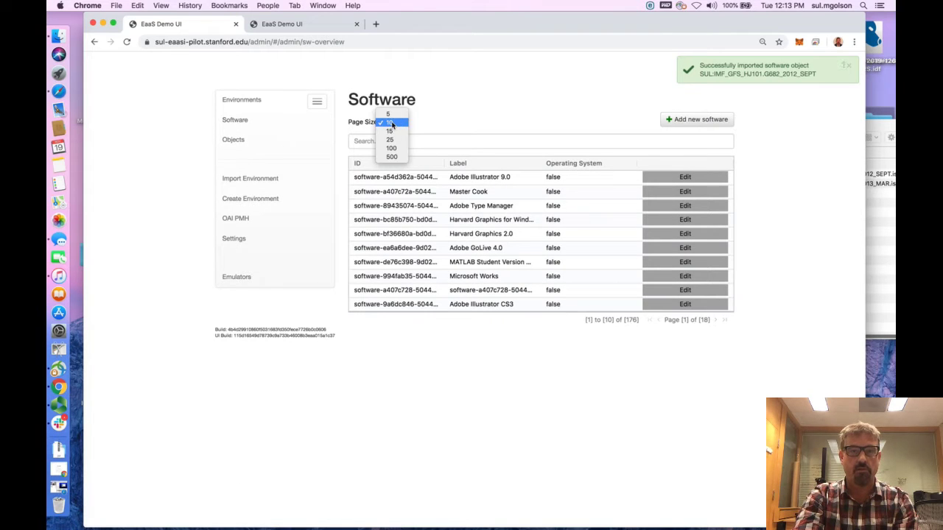
click(392, 157)
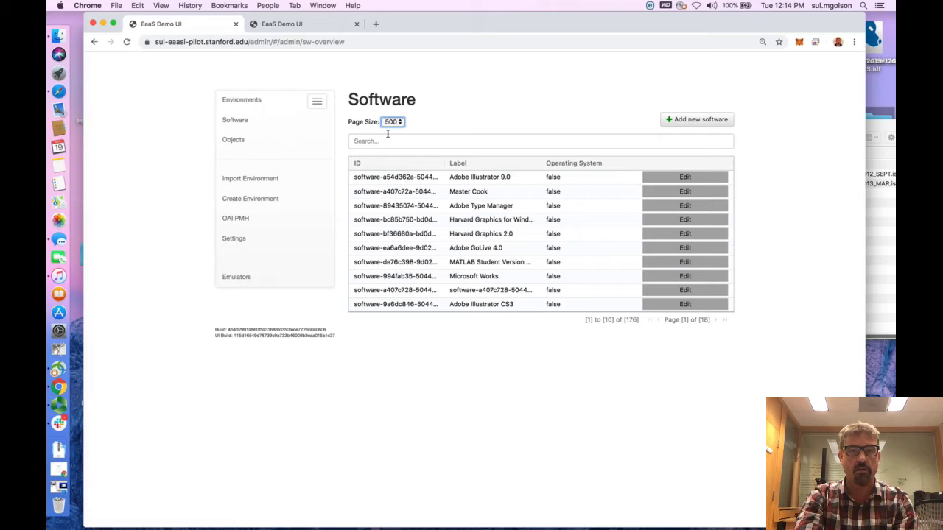
click(391, 123)
click(391, 122)
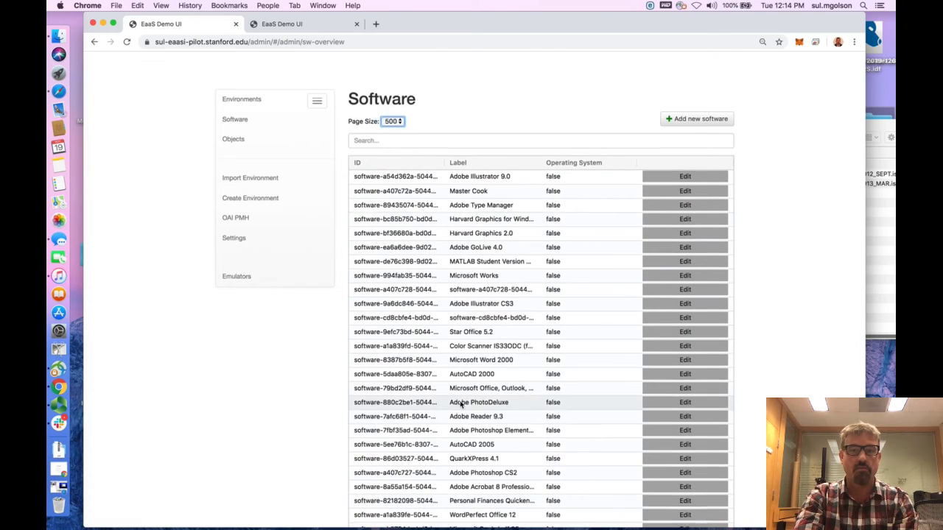
scroll(460, 402, down, 20)
scroll(460, 403, down, 15)
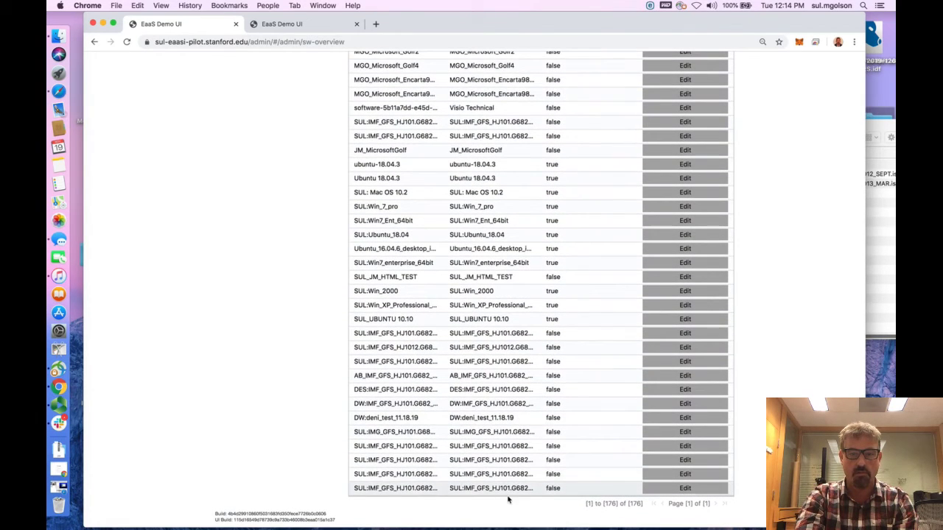
scroll(570, 463, up, 20)
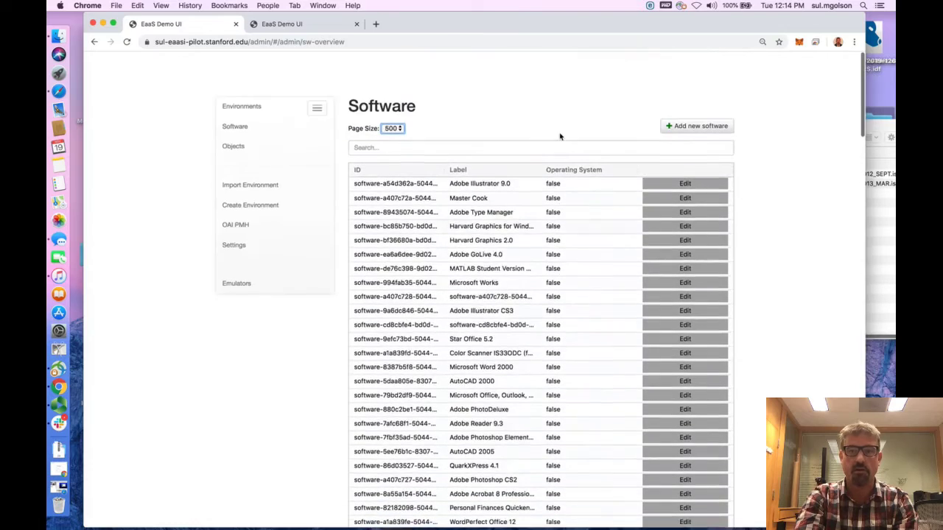
drag(445, 160, 505, 159)
scroll(561, 434, down, 20)
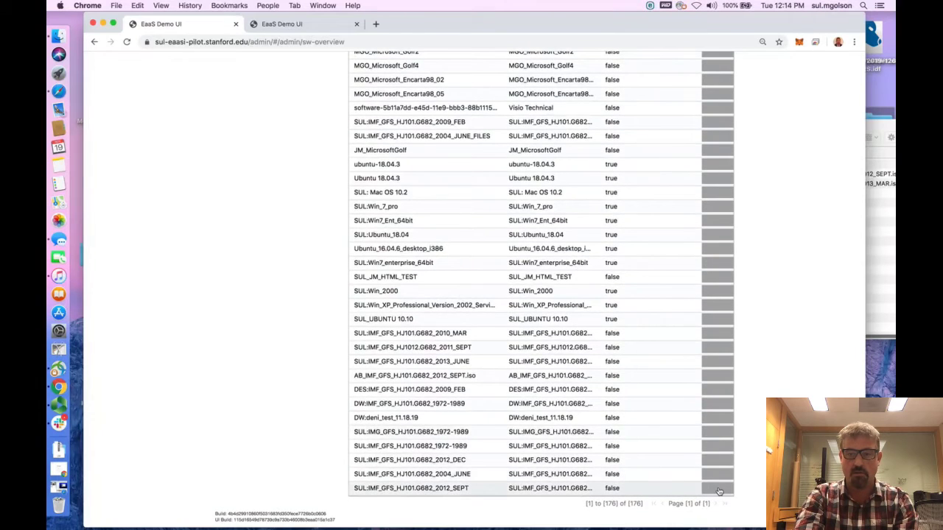
click(719, 492)
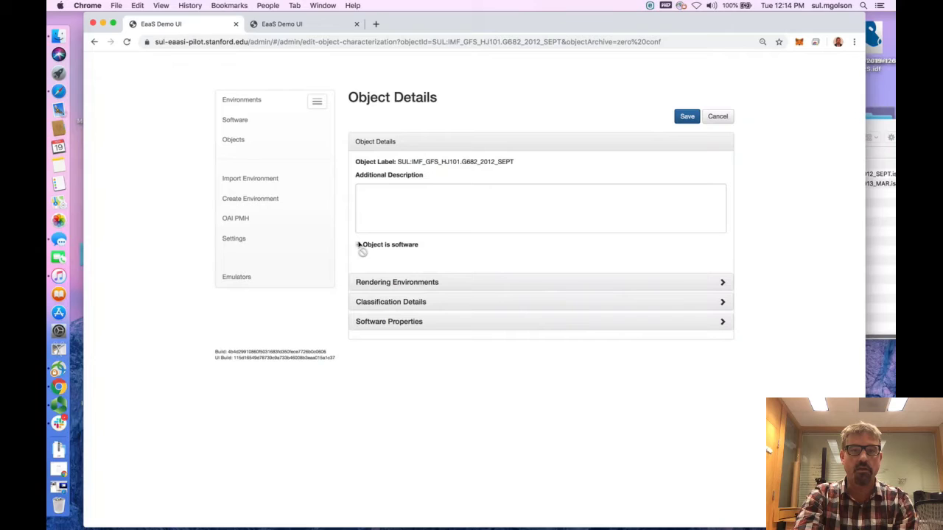
Step: Add 'Windows XP Professional + Adobe Reader 9.3' as the object's rendering environment
click(722, 282)
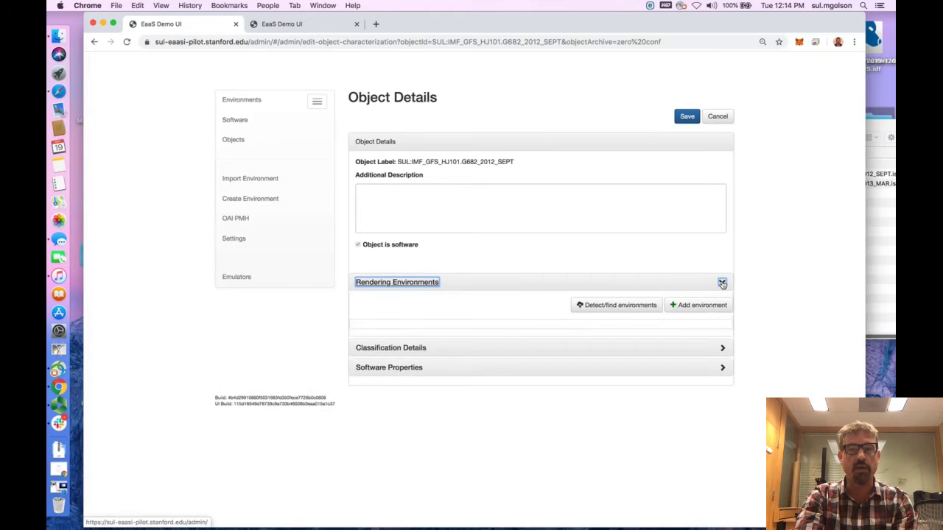
click(701, 308)
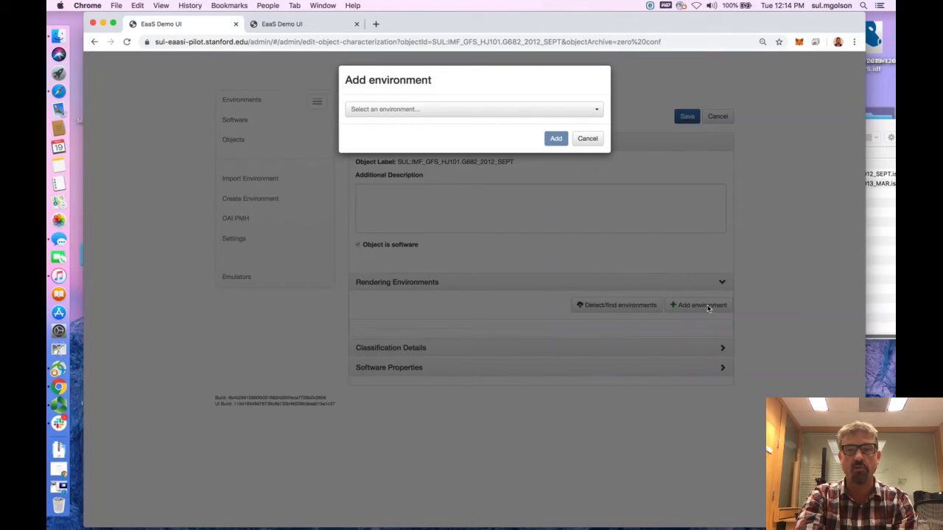
click(409, 110)
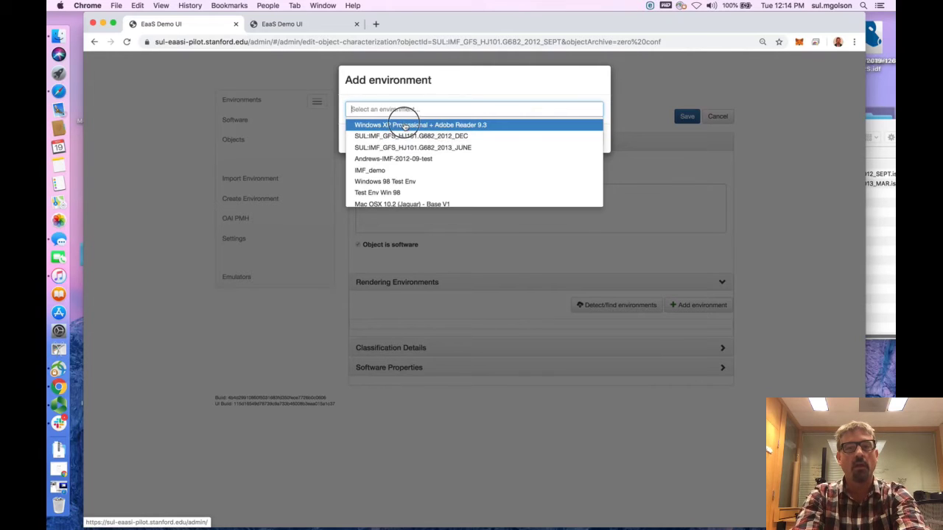
click(404, 125)
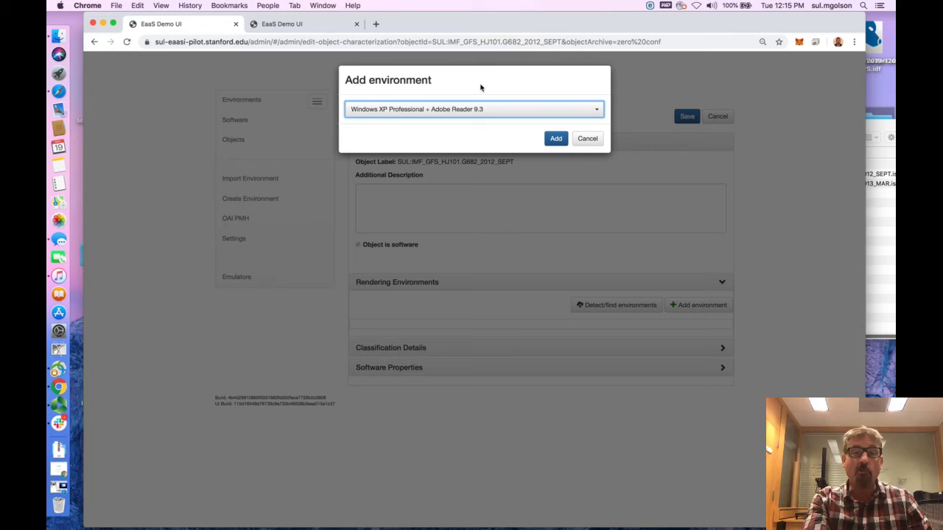
click(557, 140)
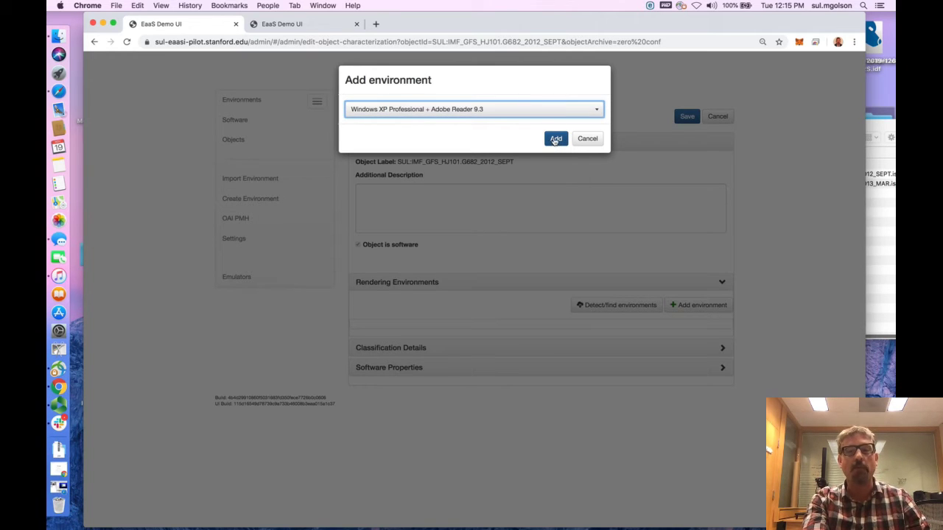
click(555, 140)
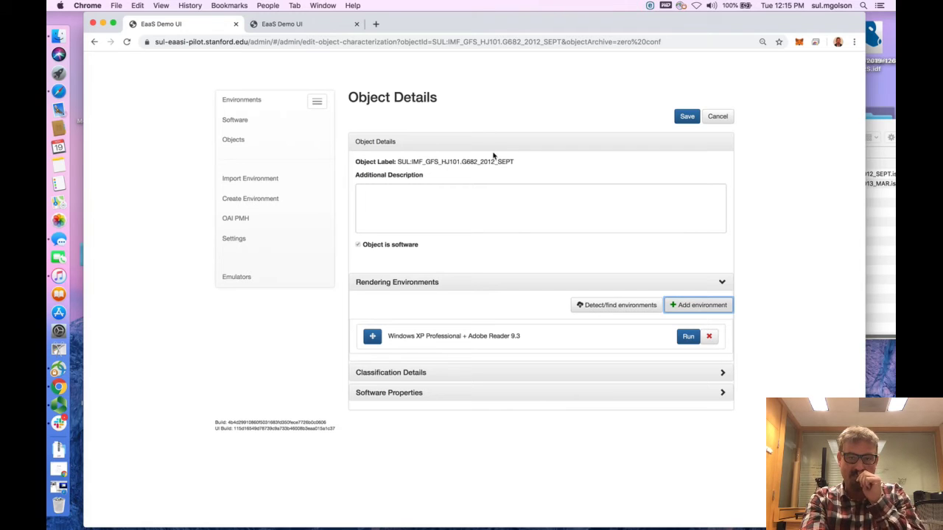
Step: Run the Windows XP Professional + Adobe Reader 9.3 environment and wait for the XP desktop
click(686, 339)
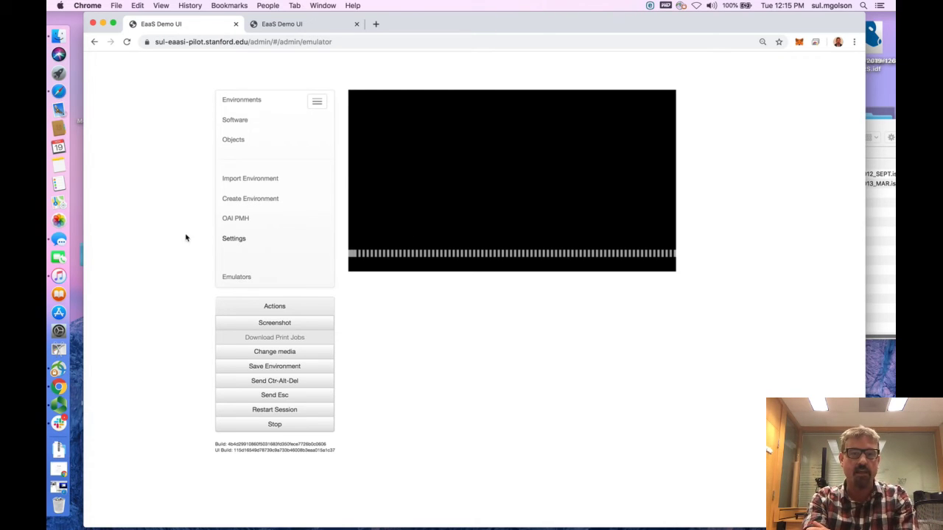
click(60, 404)
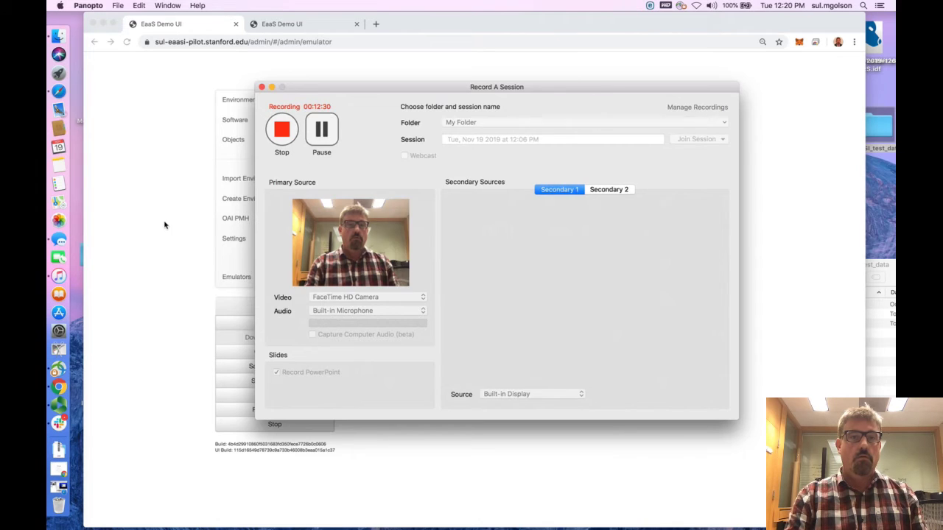
click(164, 224)
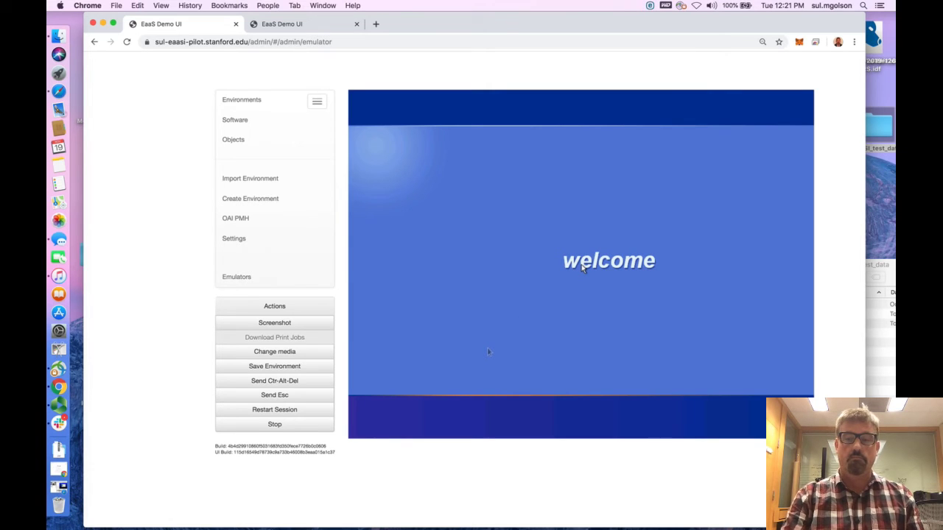
key(XF86AudioRaiseVolume)
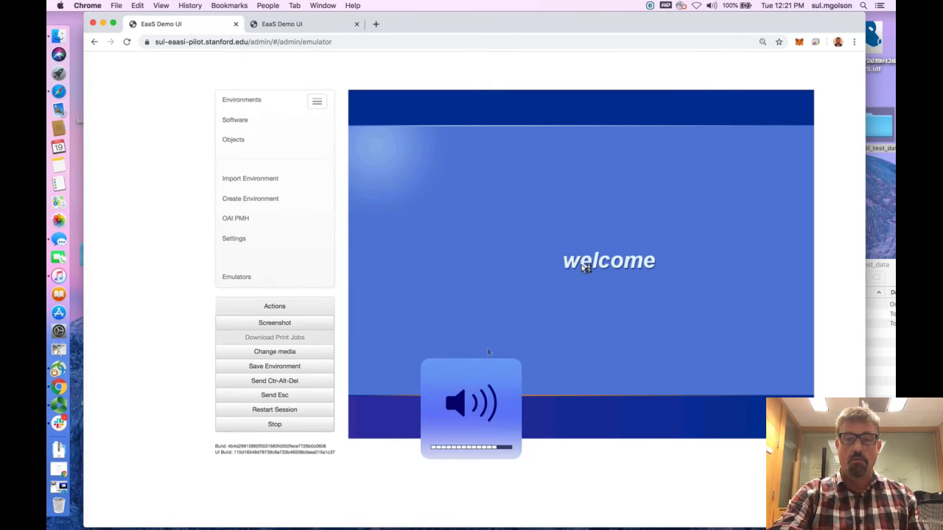
key(XF86AudioLowerVolume)
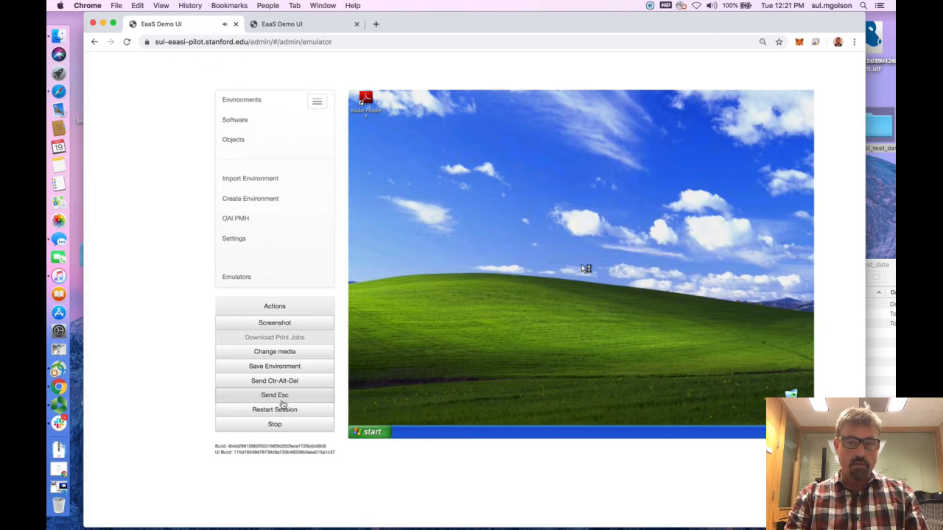
Step: Open My Computer from the XP Start menu and move its window higher
click(585, 269)
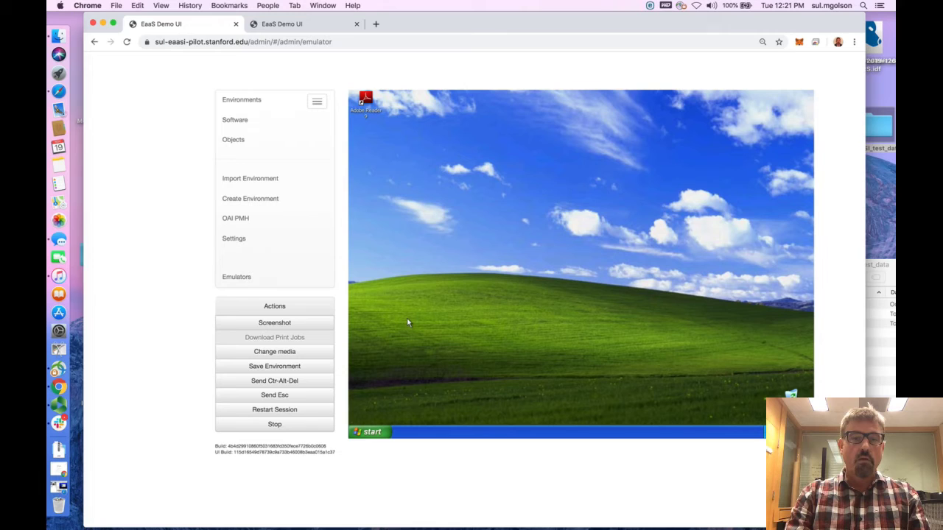
click(373, 432)
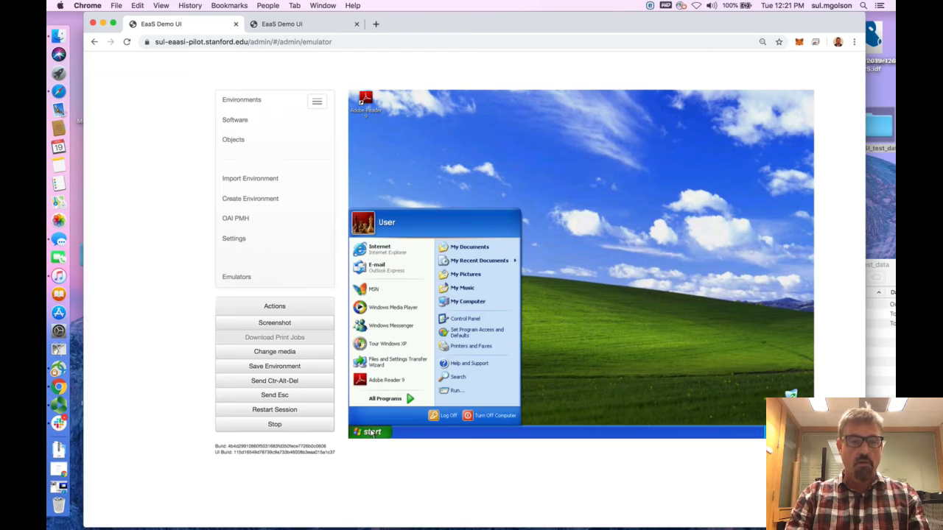
click(474, 304)
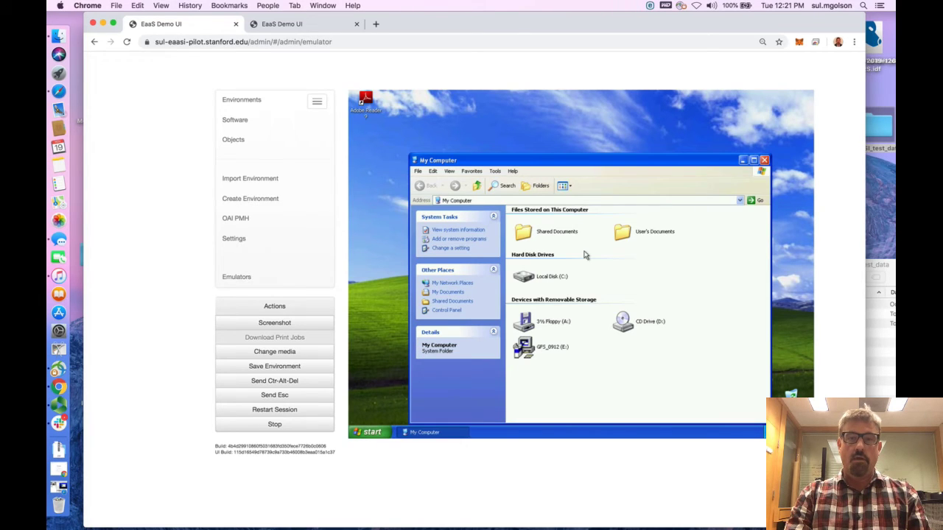
drag(568, 163, 562, 134)
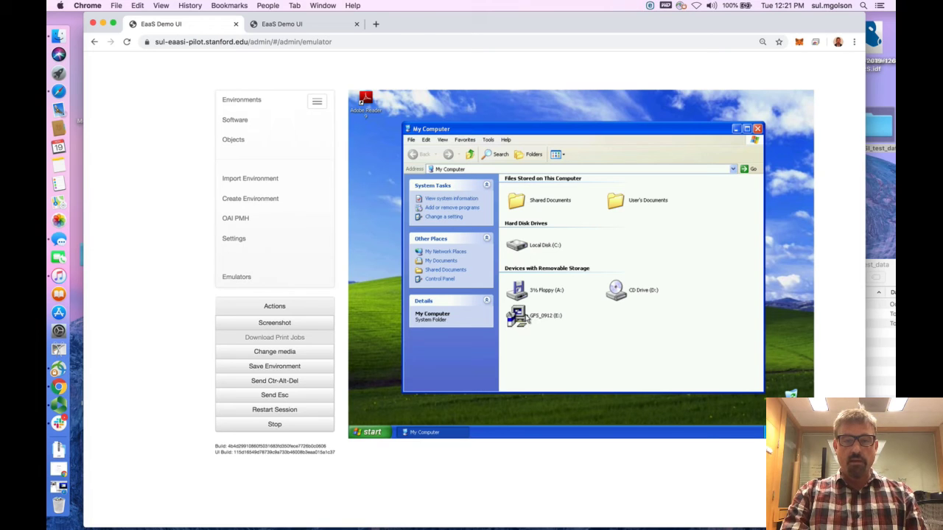
Step: Explore the GFS_0912 (E:) disc, select SetupGFS, then close the disc window
right_click(527, 318)
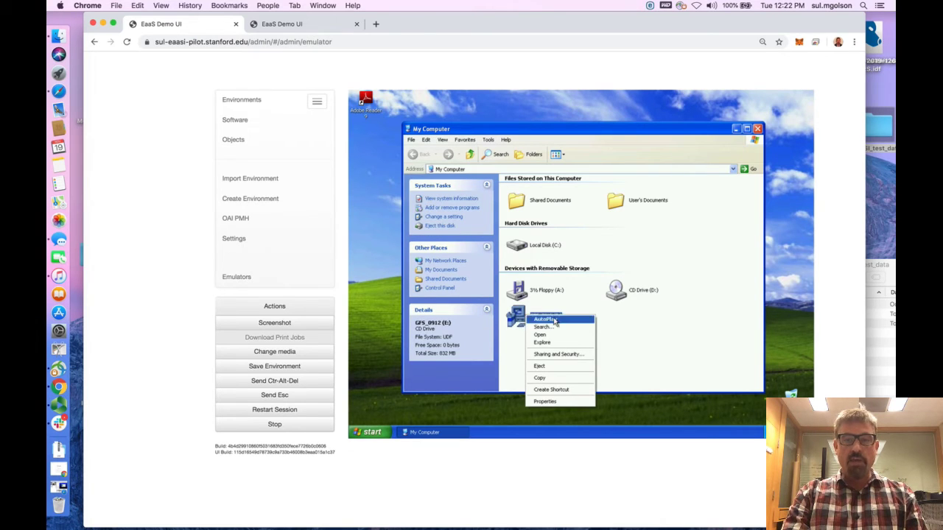
click(646, 334)
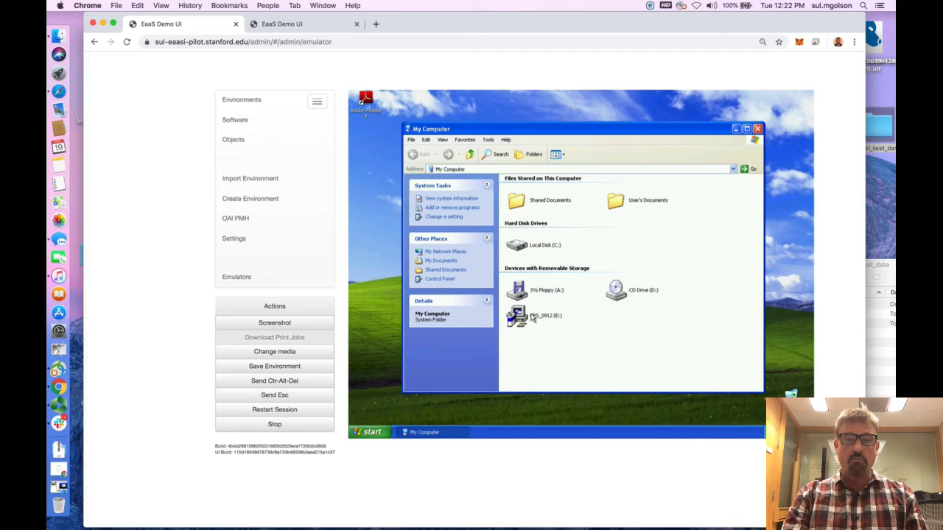
mouse_move(525, 315)
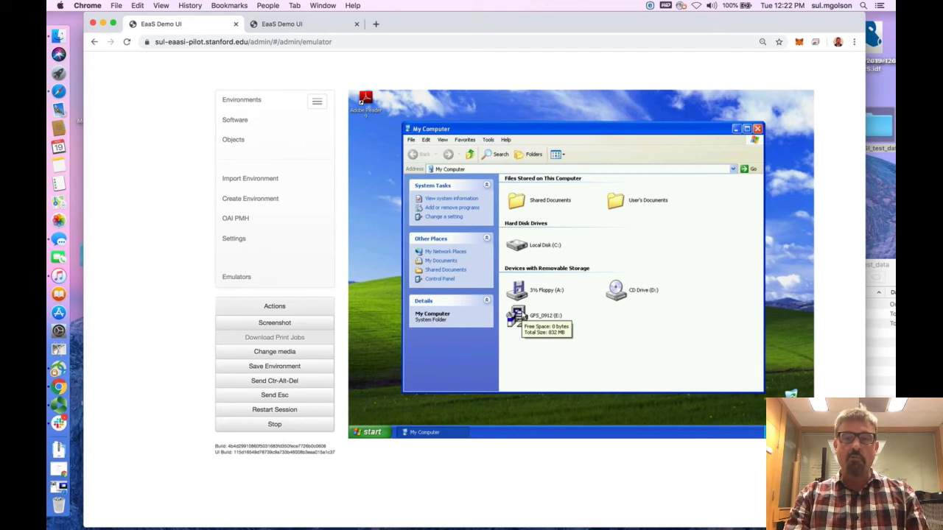
right_click(521, 312)
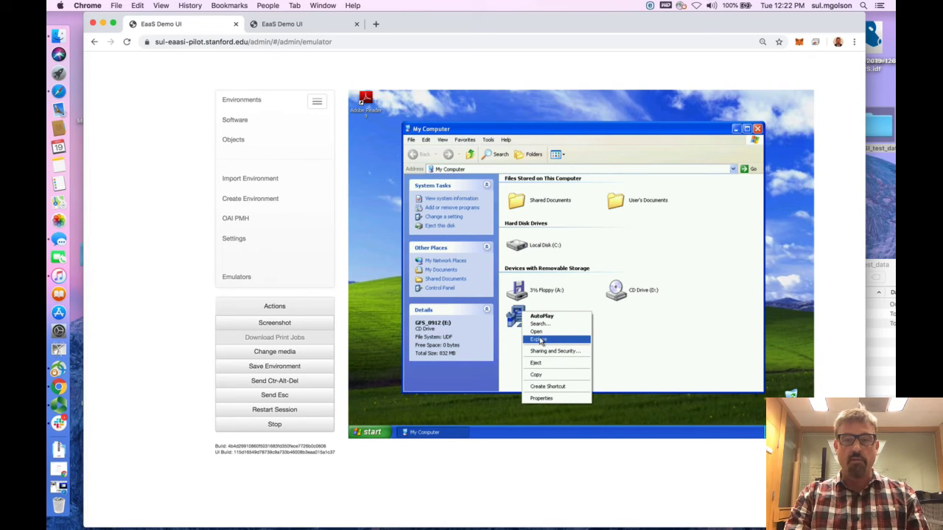
click(540, 340)
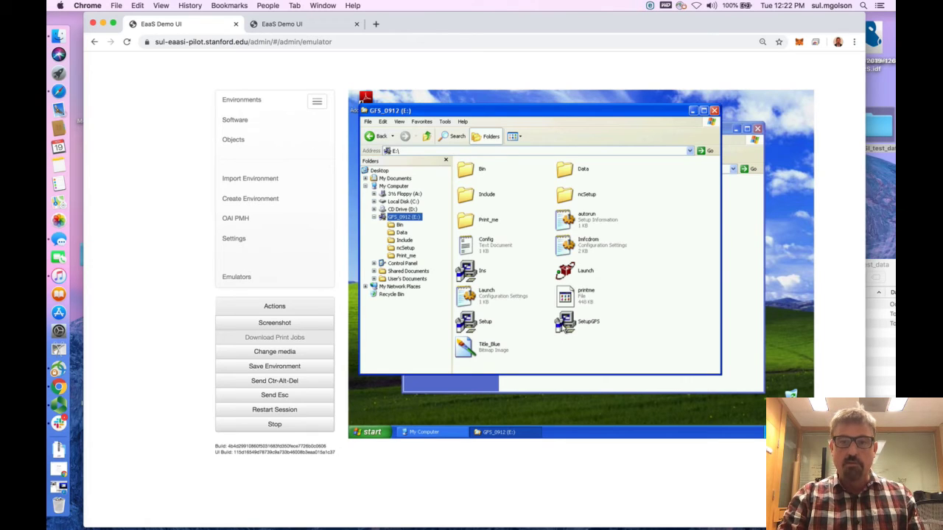
click(564, 324)
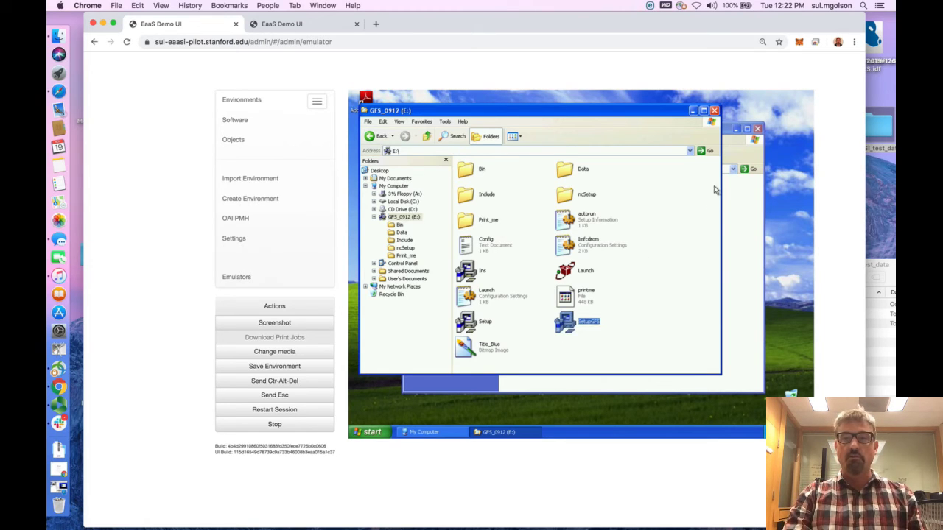
click(714, 111)
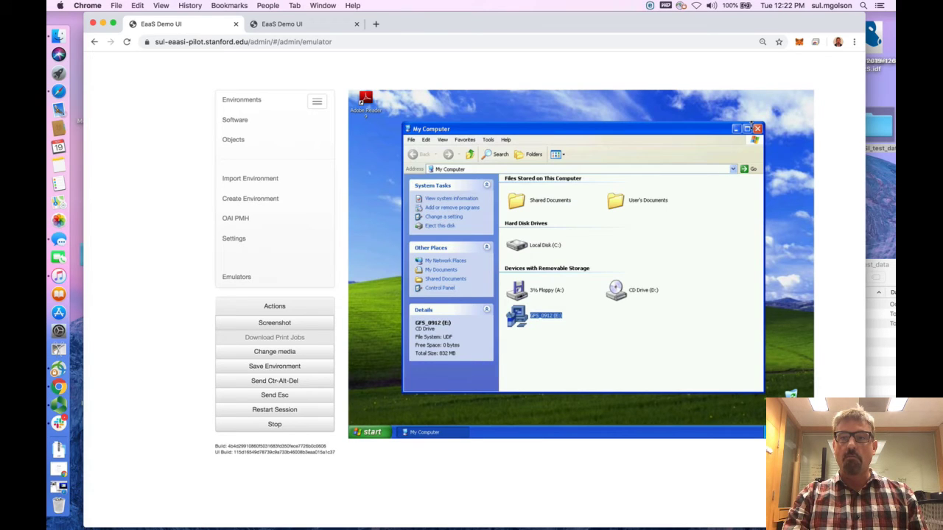
Step: Close My Computer and install GFS with default setup type, folder and program group
click(757, 129)
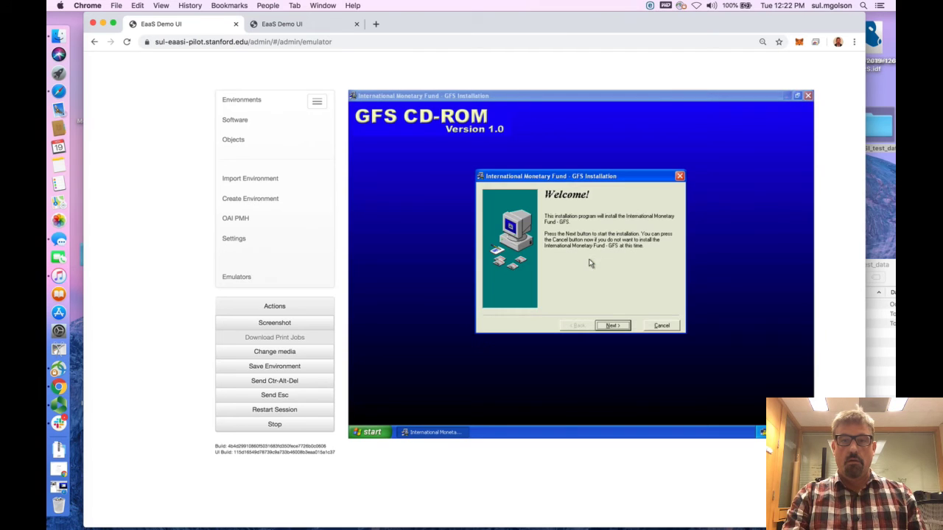
click(612, 326)
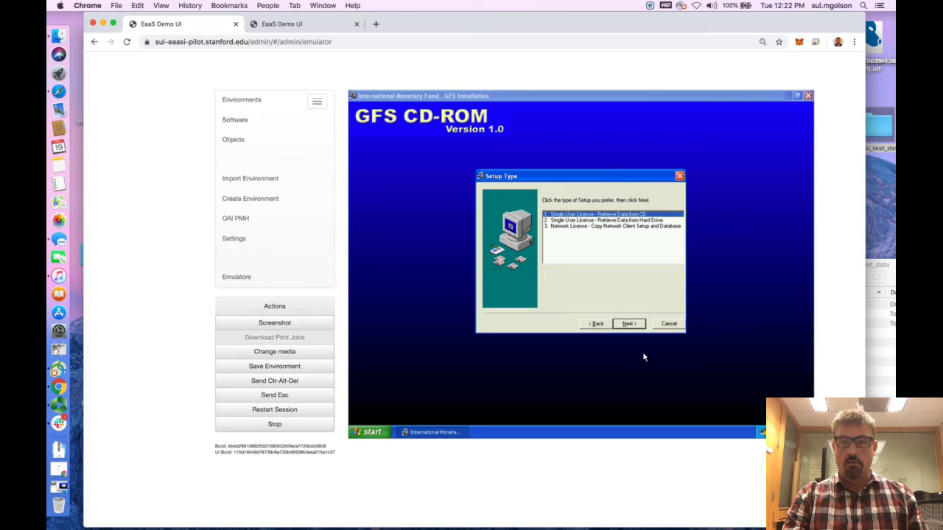
click(633, 327)
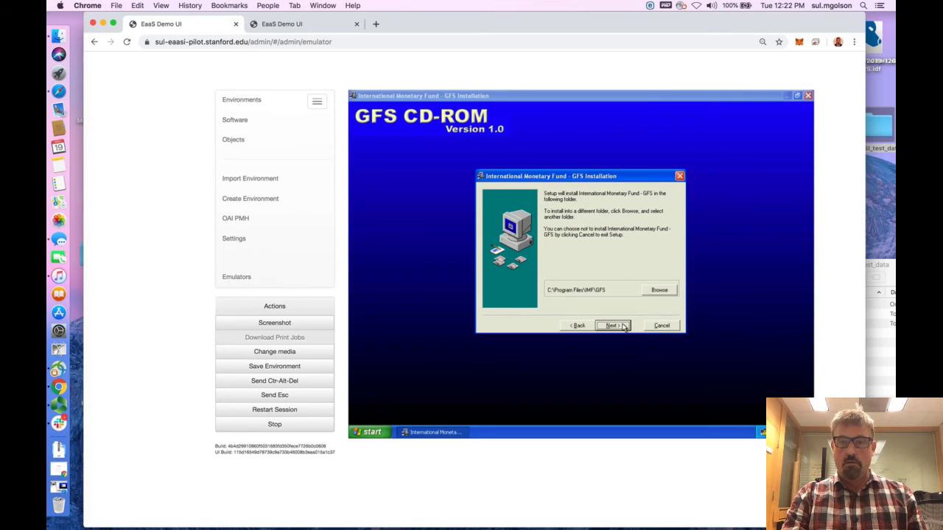
click(626, 325)
click(626, 325)
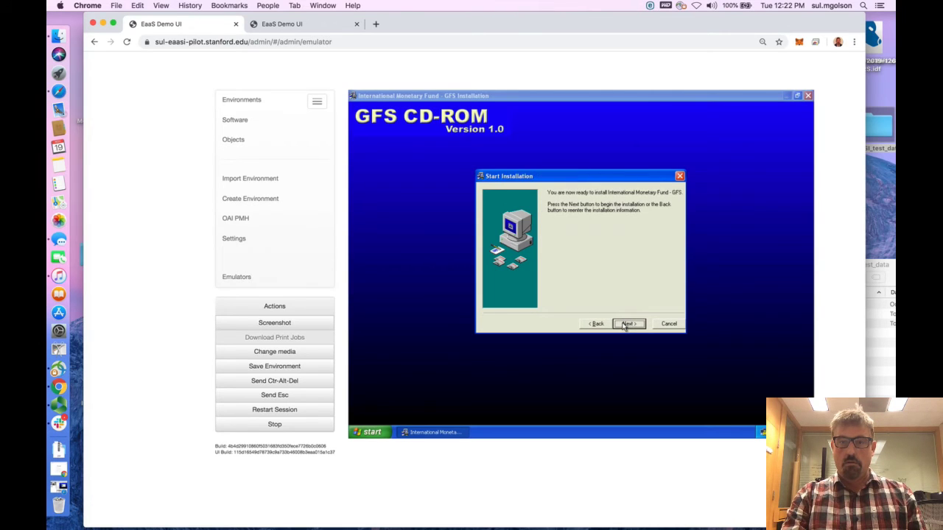
click(626, 325)
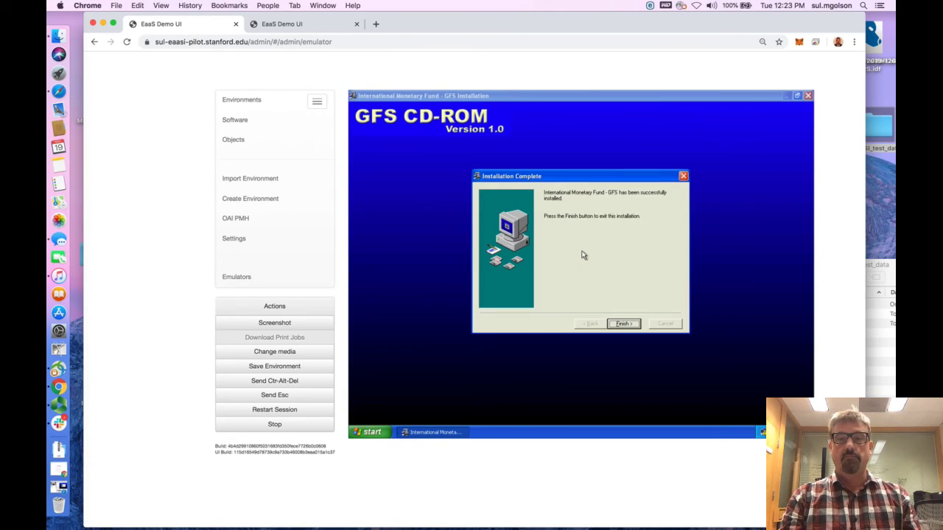
Step: Finish the installer, test GFS Browser by expanding World Tables and Sub-Sector view, then close it
click(628, 325)
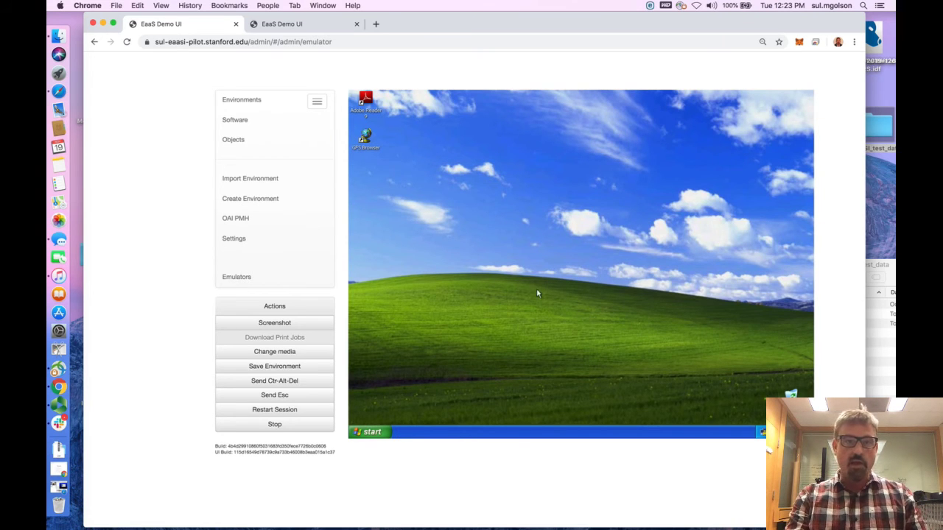
double_click(364, 140)
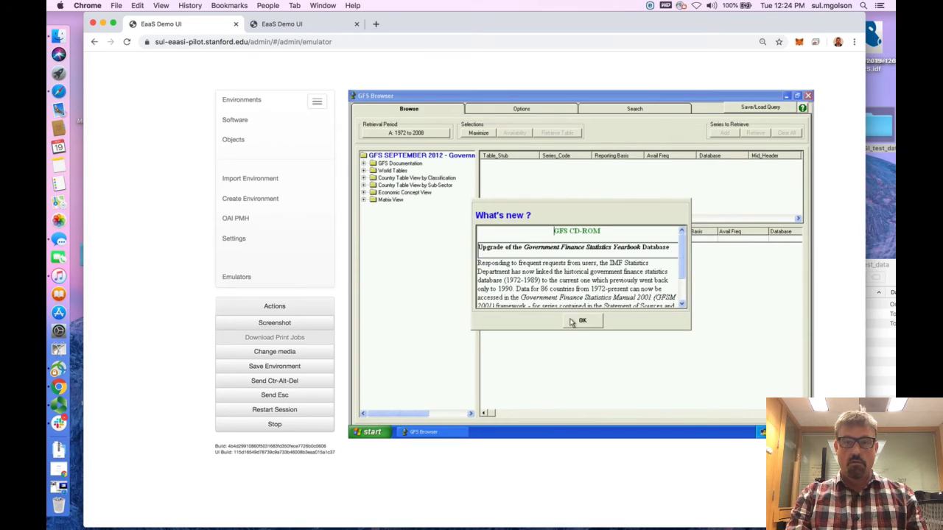
click(581, 320)
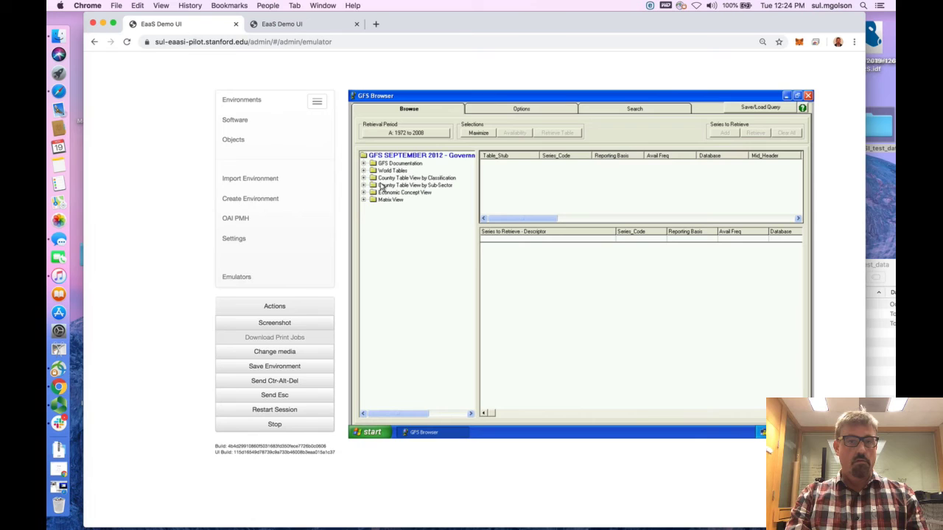
click(363, 171)
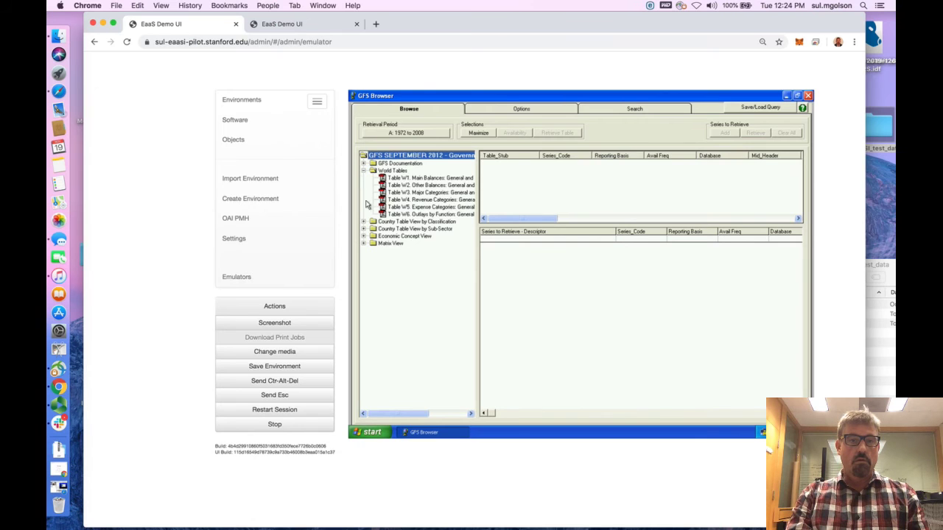
click(364, 229)
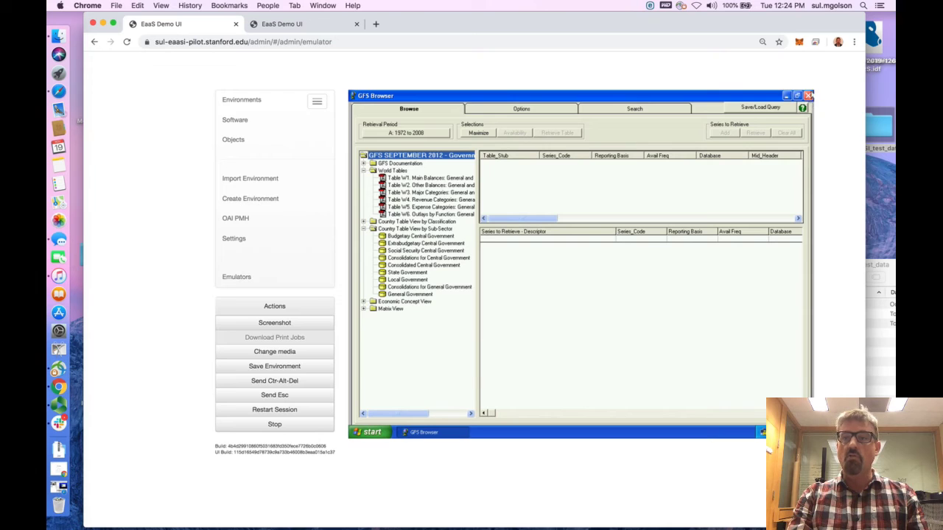
click(808, 95)
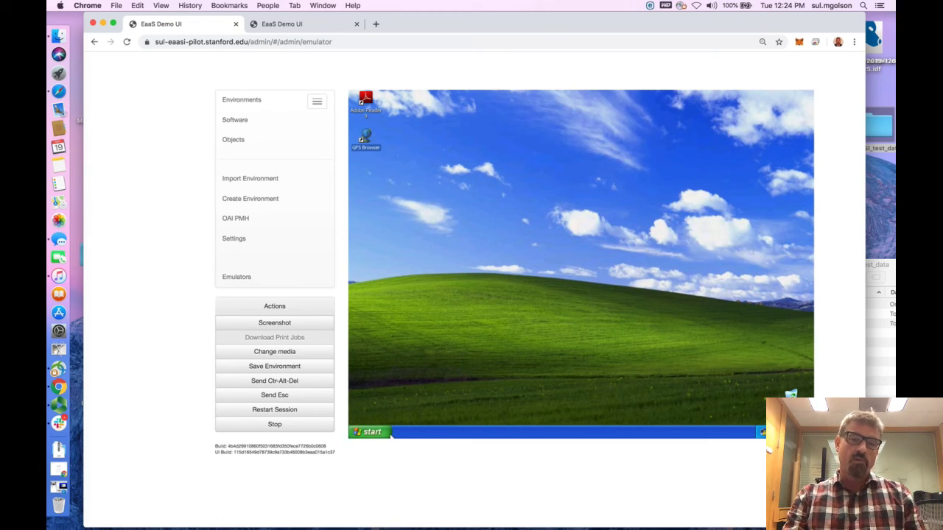
Step: Turn off the Windows XP guest and open the Save Environment form, acknowledging the shutdown reminder
click(381, 433)
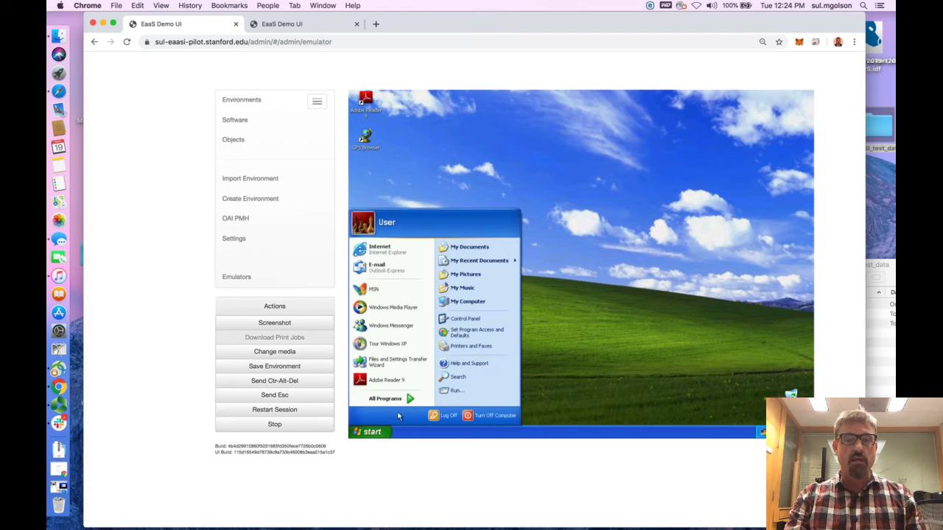
click(483, 416)
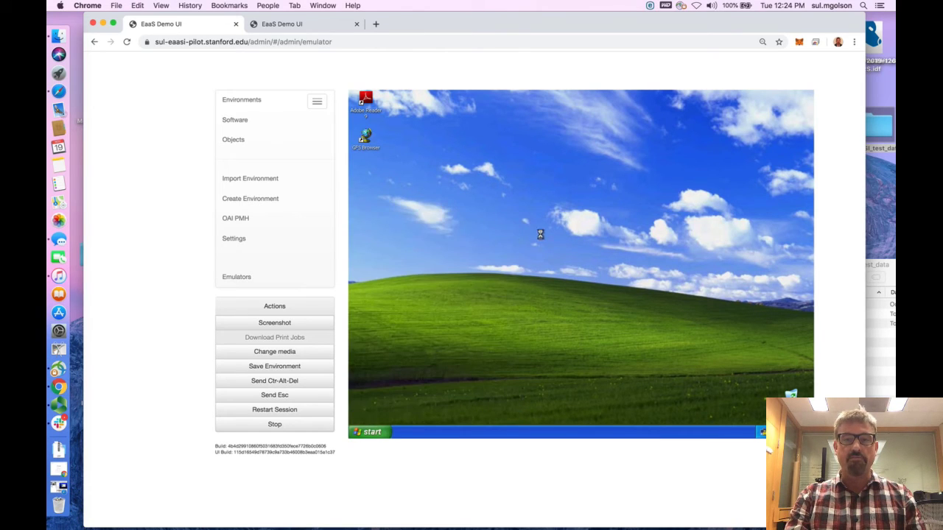
click(580, 221)
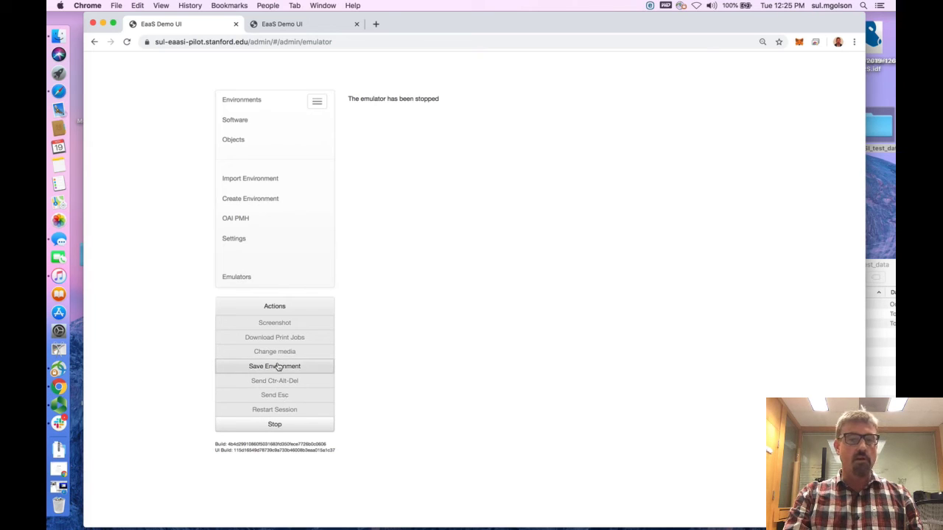
click(277, 366)
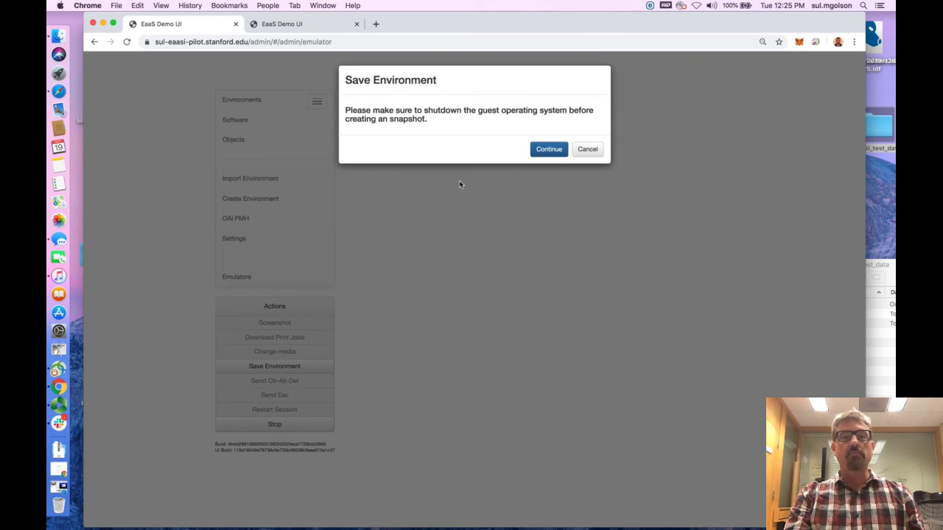
click(547, 150)
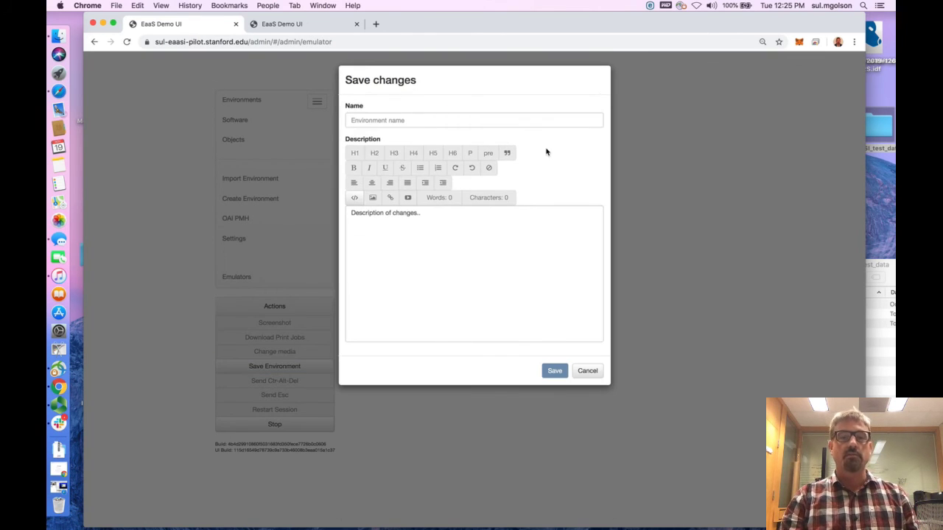
Step: Name the new environment SUL:IMF_GFS_HJ1012.G682_2013_MAR in the Save changes form
click(469, 121)
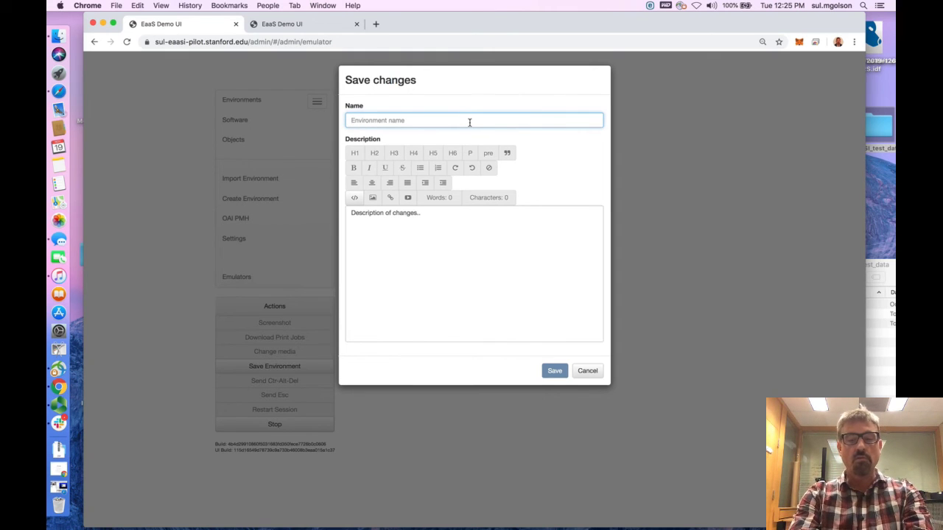
text(SUL:I)
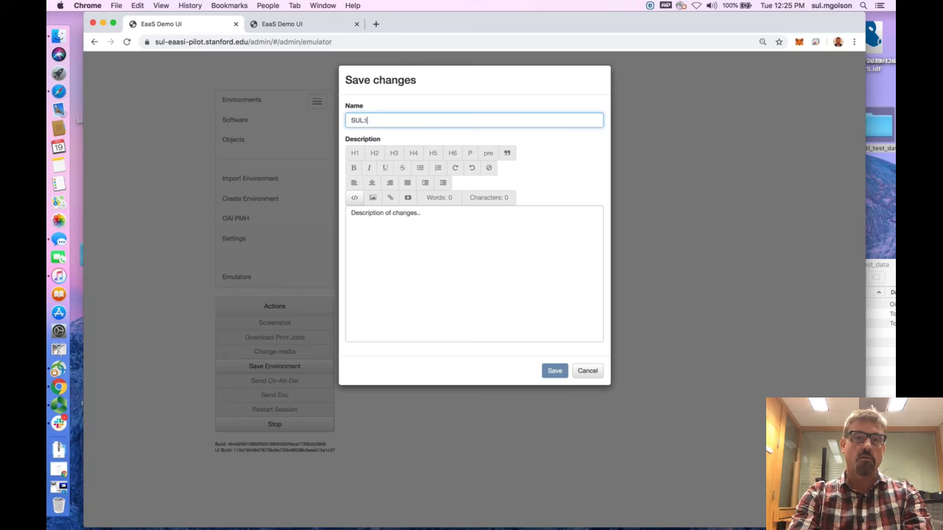
text(MF_G)
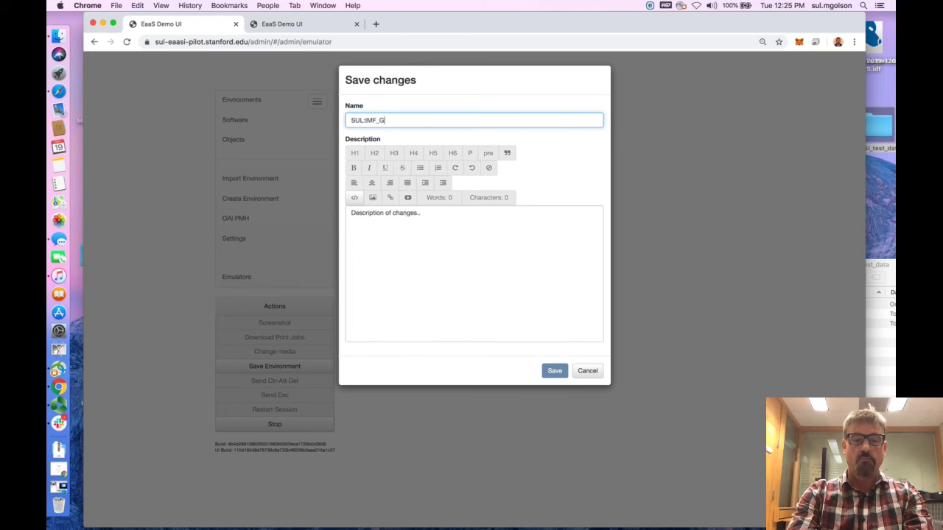
text(FS_)
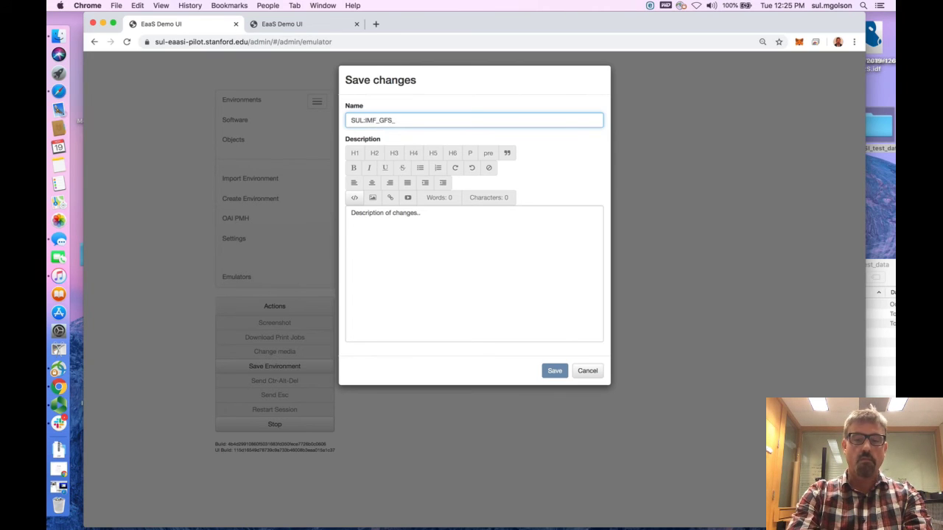
text(HJ1012)
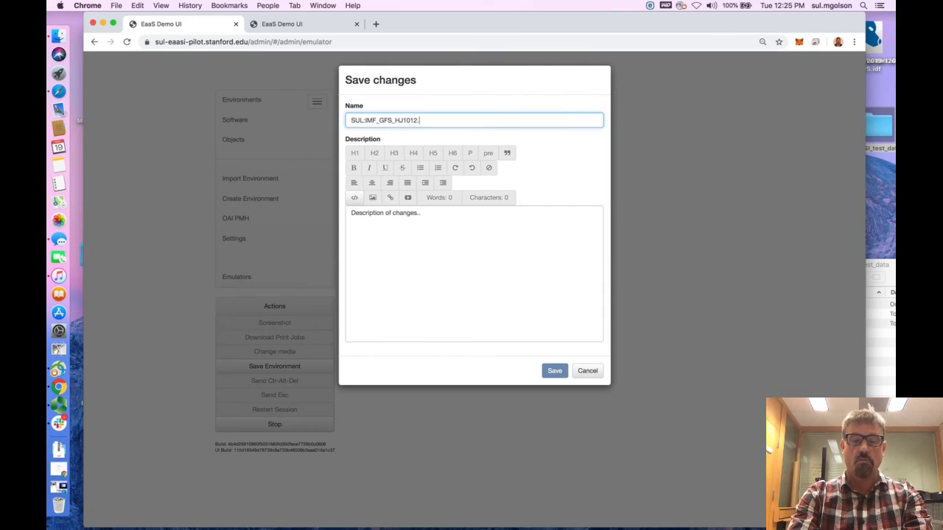
text(.G68)
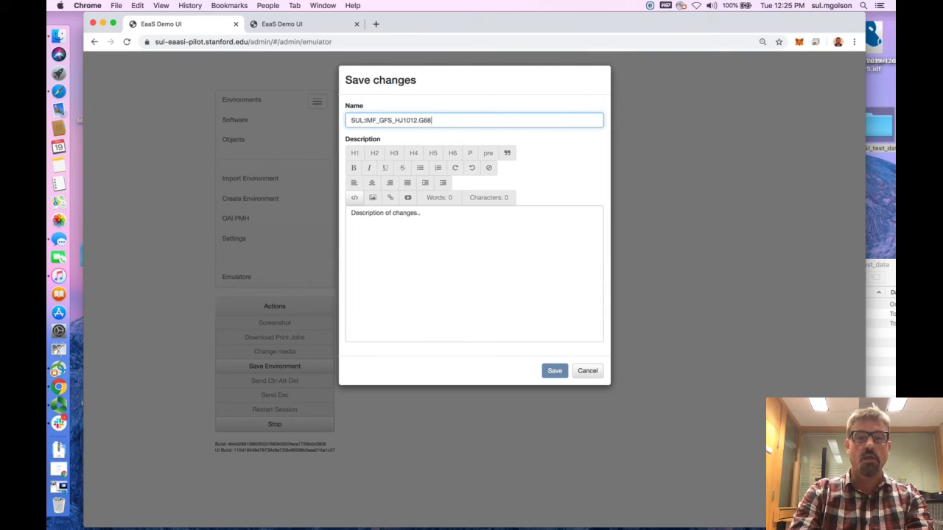
text(2_201)
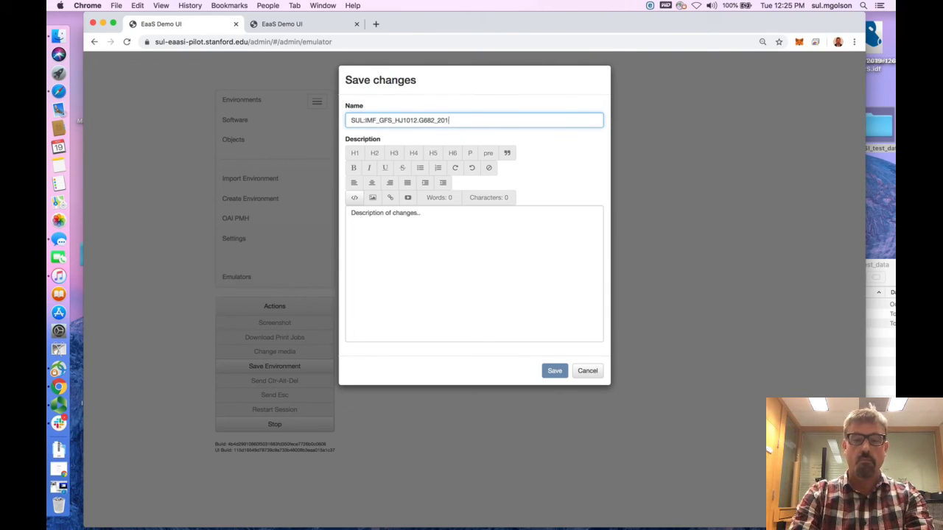
text(3_)
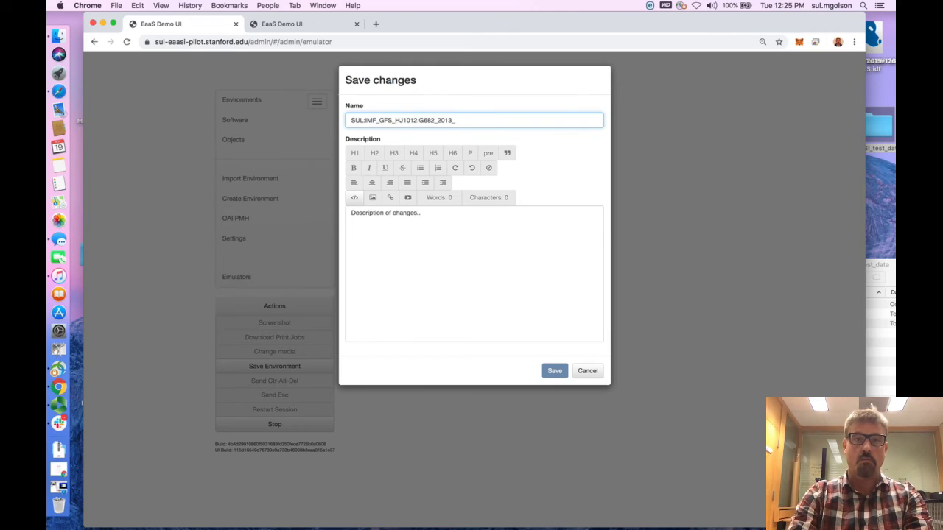
text(v1)
key(BackSpace)
key(BackSpace)
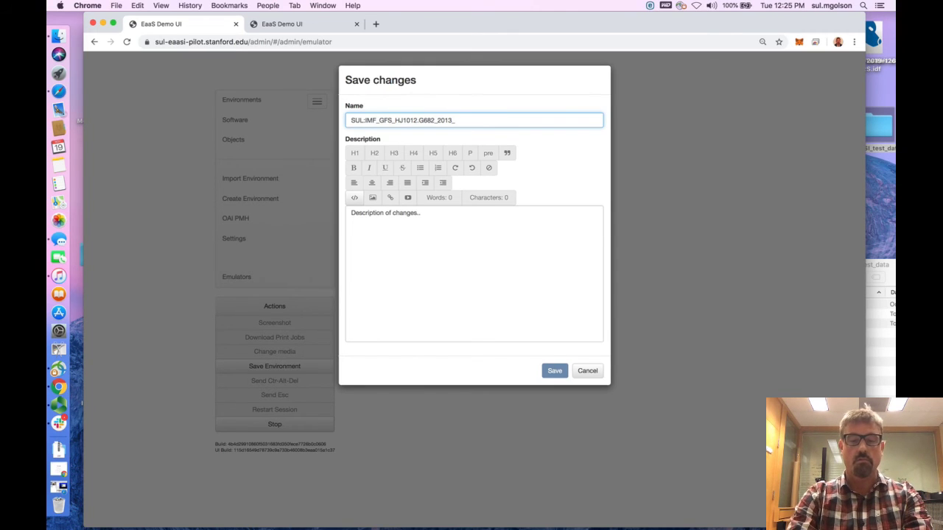
text(MAR)
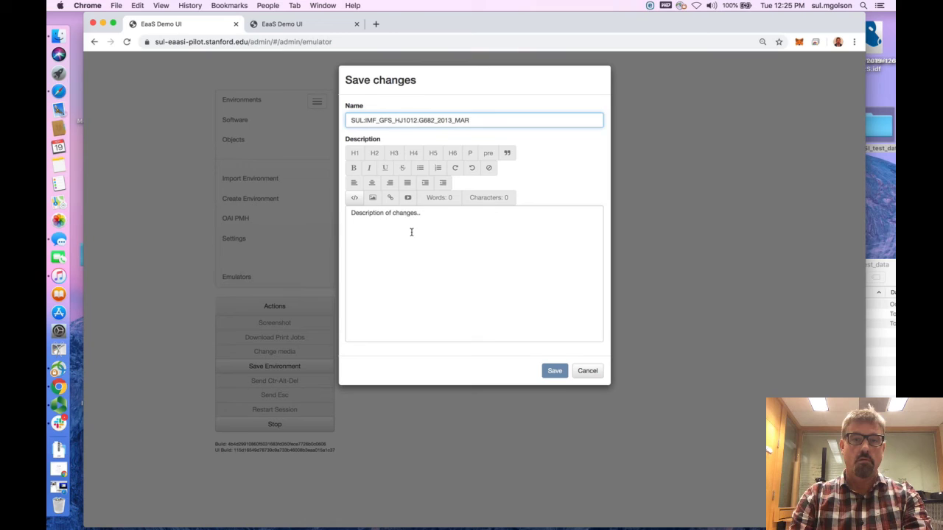
click(397, 215)
Step: Enter the description 'Installed IMF GFS HJ101.G682_2013_MAR + Win XP + Adobe Acrobat 9.3'
text(Added)
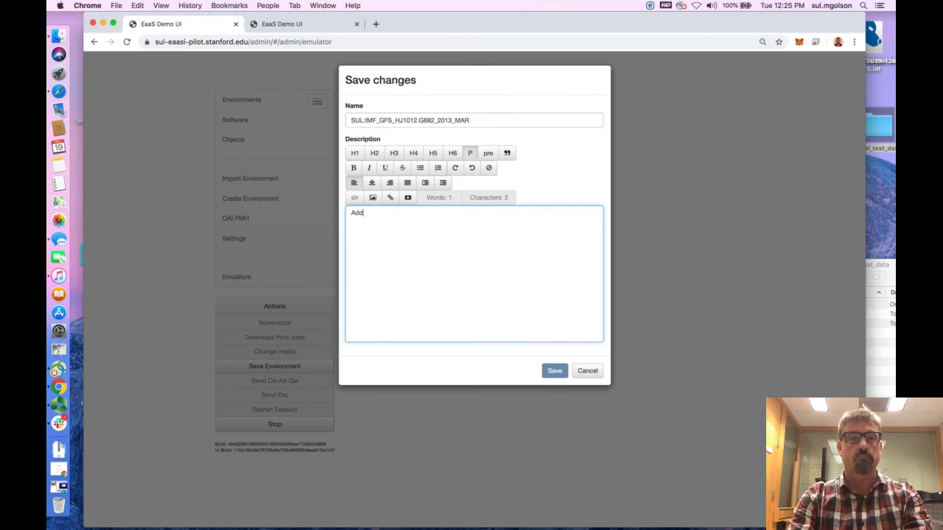
key(BackSpace)
key(BackSpace)
key(BackSpace)
key(BackSpace)
key(BackSpace)
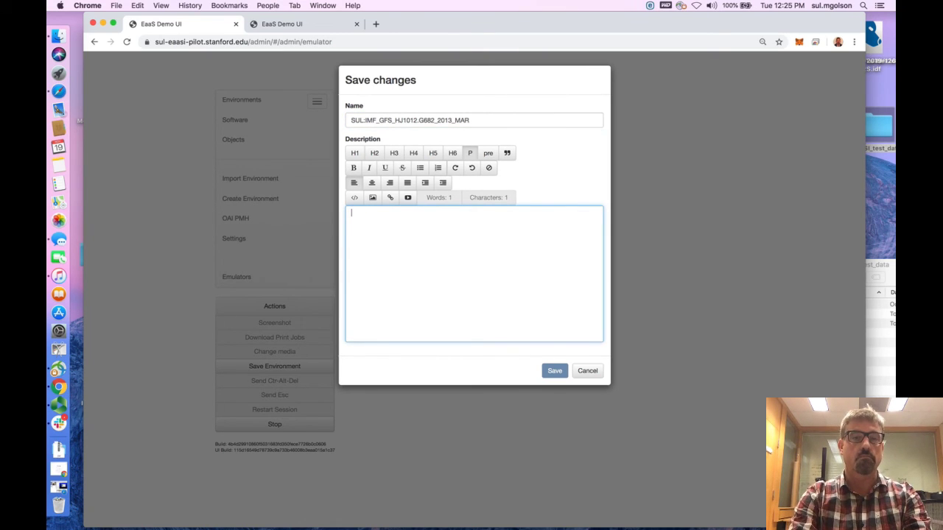
text(This)
key(BackSpace)
key(BackSpace)
key(BackSpace)
key(BackSpace)
text(Installed )
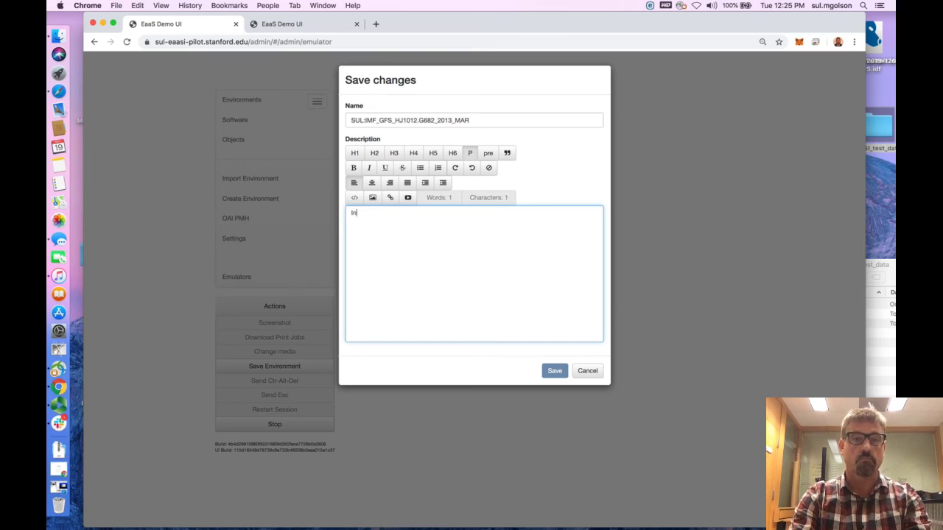
text(IMF GFS)
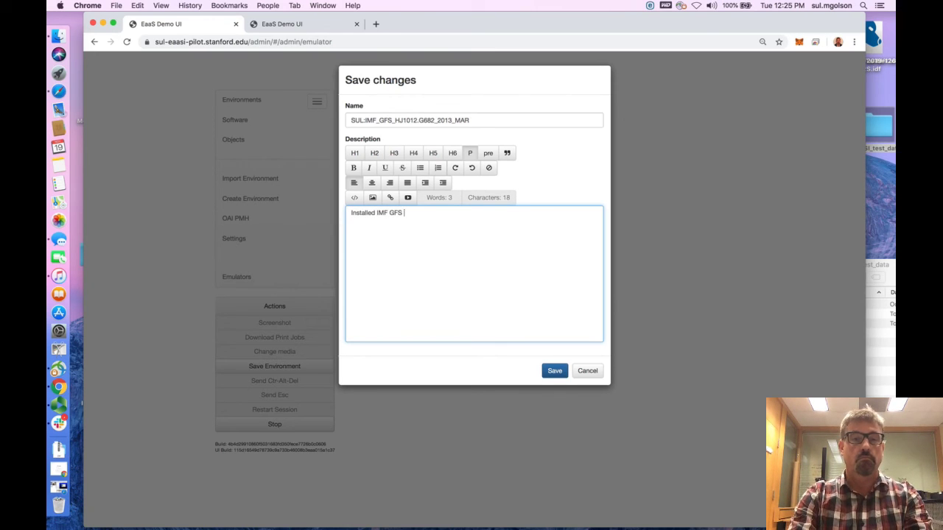
text( HJ1)
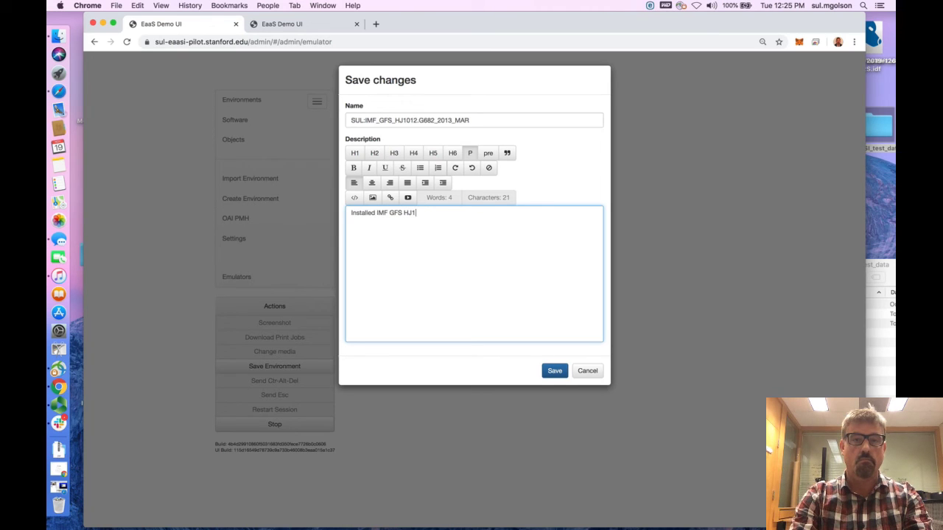
text(101)
key(BackSpace)
key(BackSpace)
key(BackSpace)
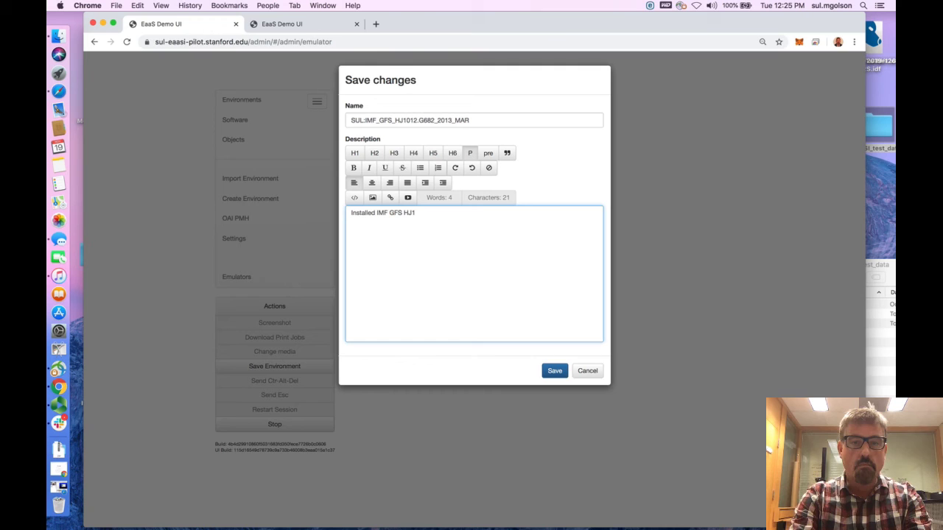
text(01.G682)
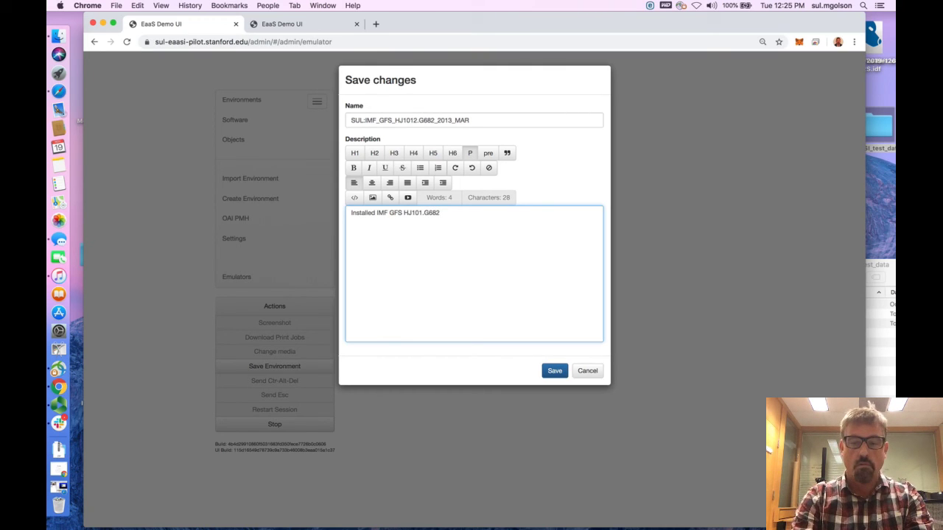
text(+2-)
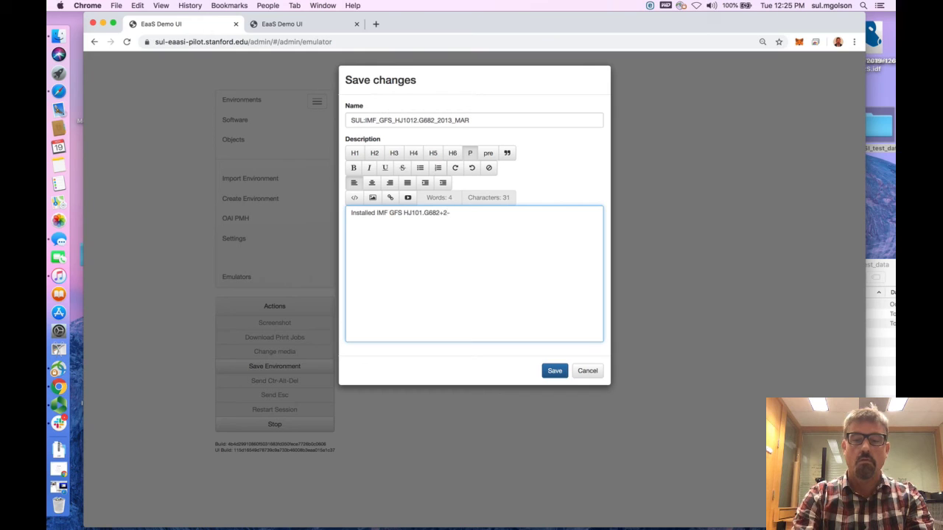
key(BackSpace)
key(BackSpace)
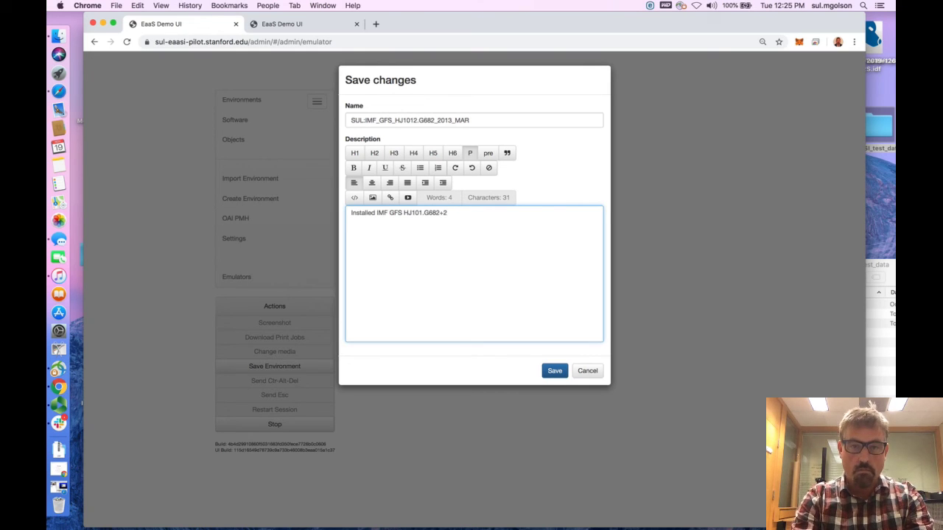
text(_2013)
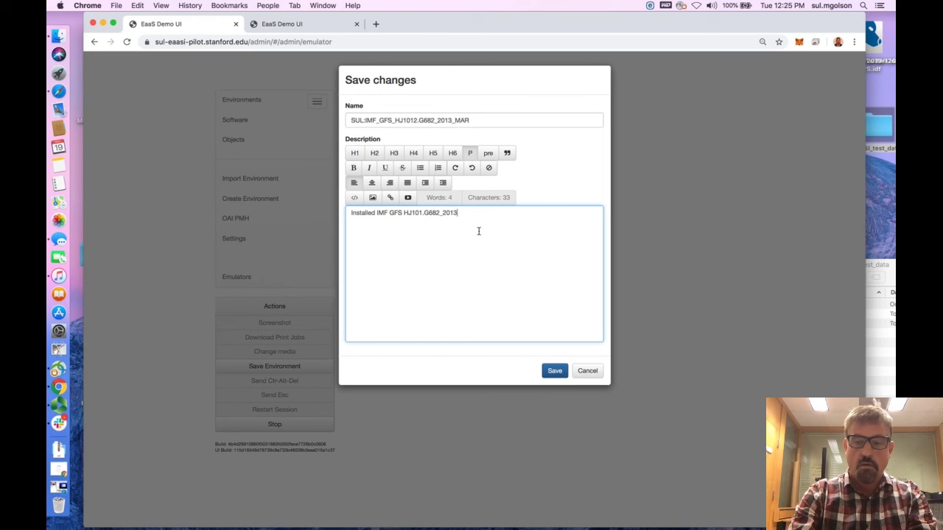
text(_MAR )
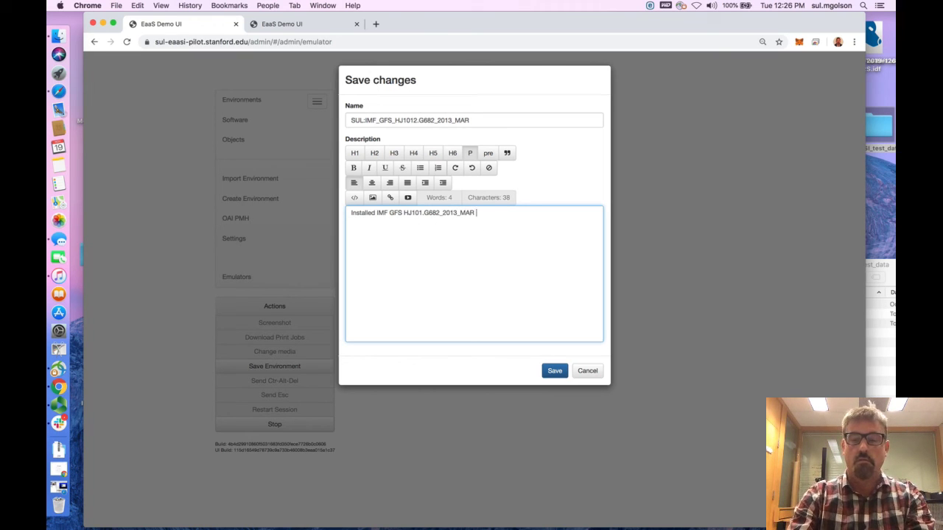
text(+ Win)
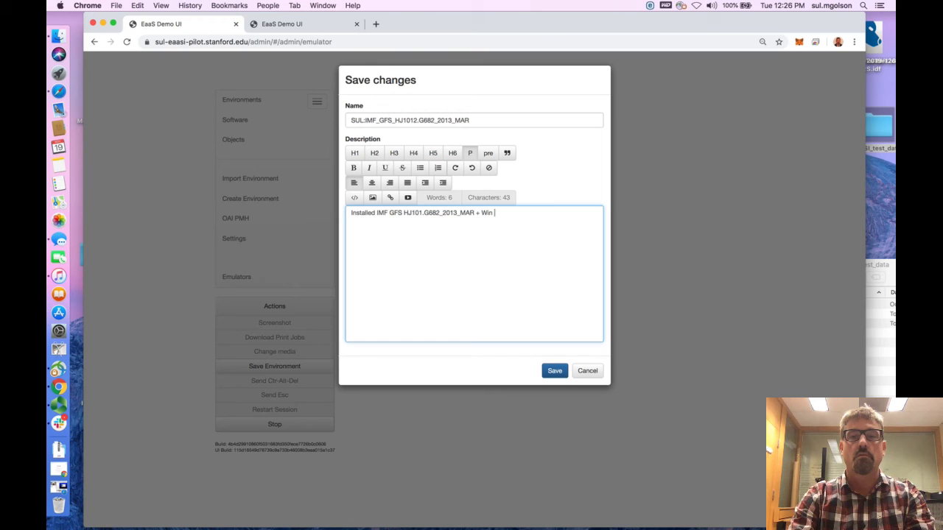
text( XP )
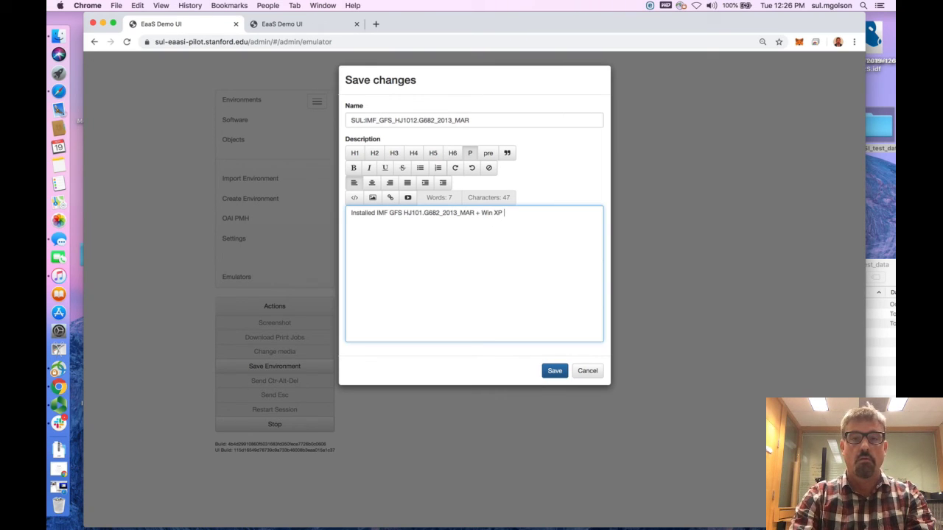
text(+)
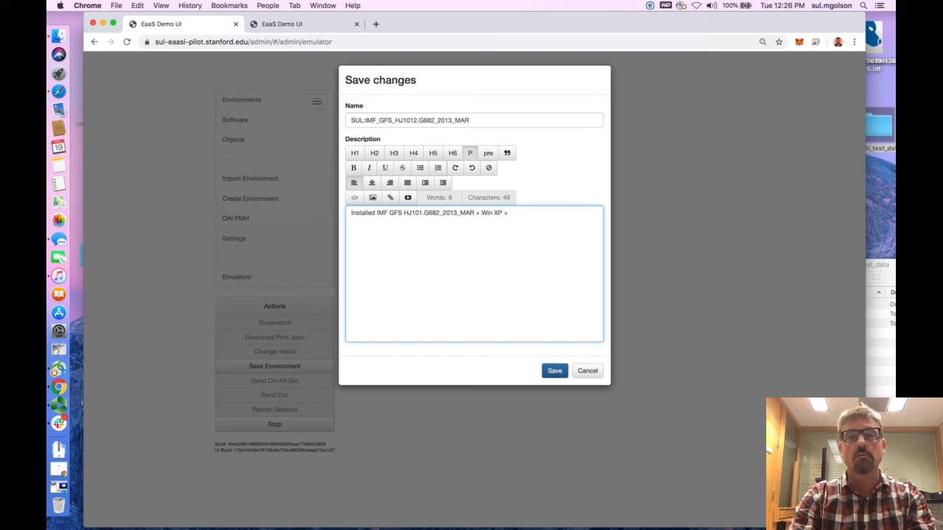
text( Ado)
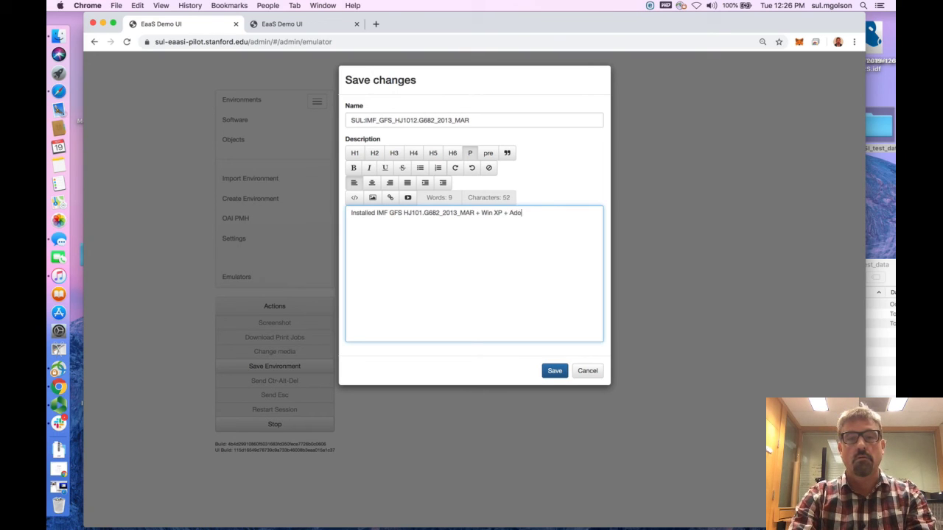
text(be Ac)
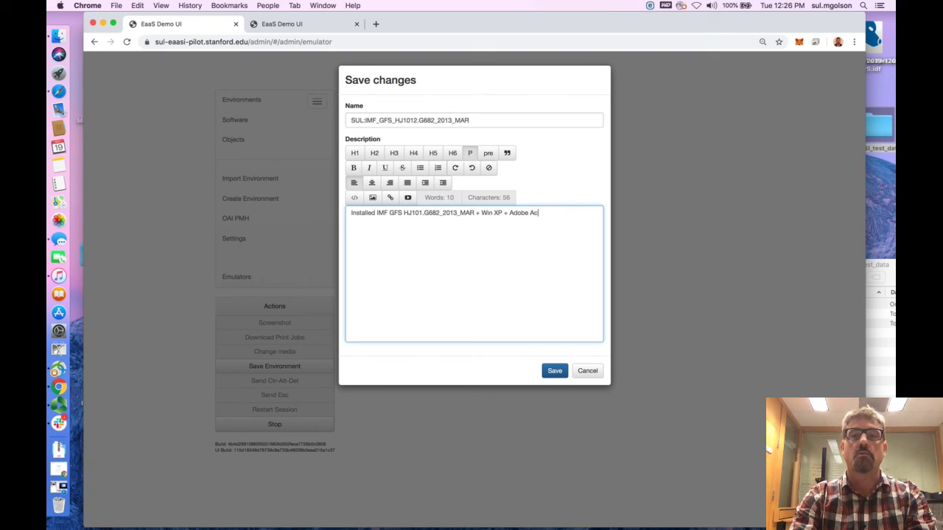
text(robat 9.3)
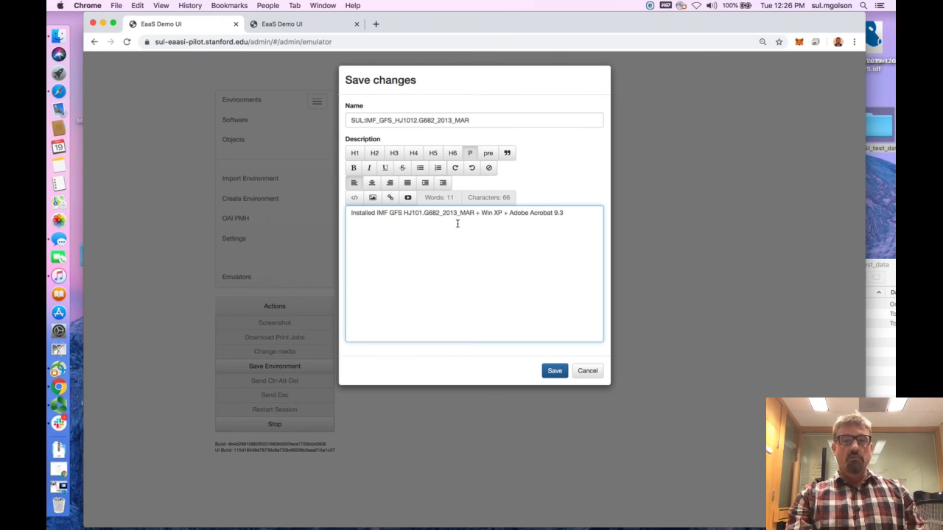
Step: Recheck the environment name and save SUL:IMF_GFS_HJ1012.G682_2013_MAR with its description
click(559, 374)
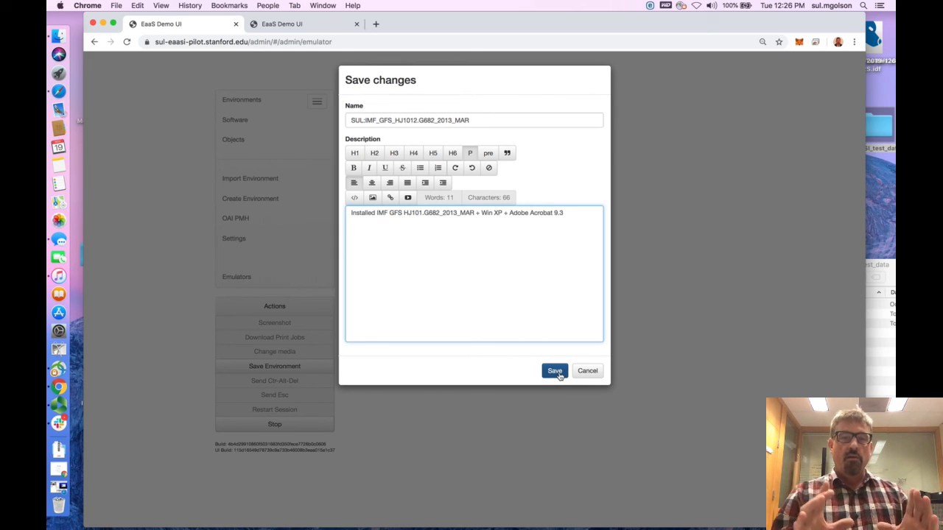
click(476, 119)
drag(484, 118, 341, 122)
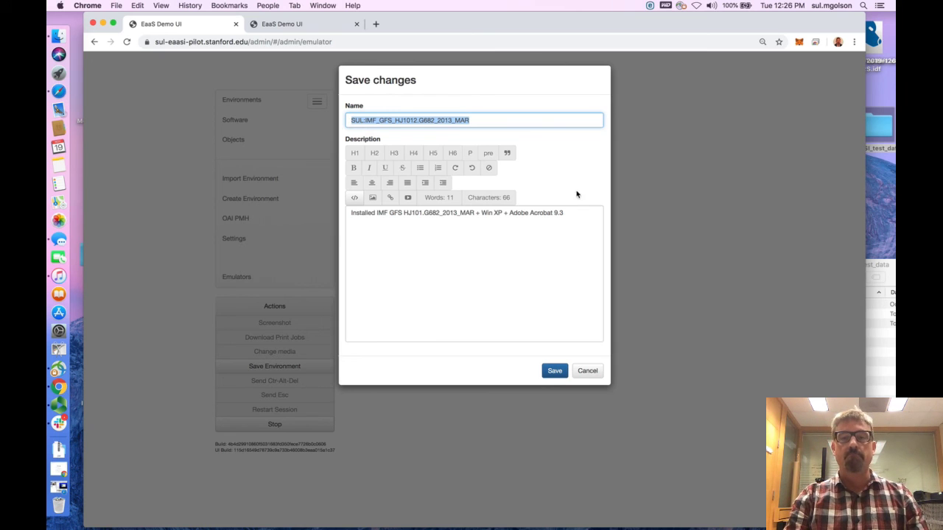
click(581, 171)
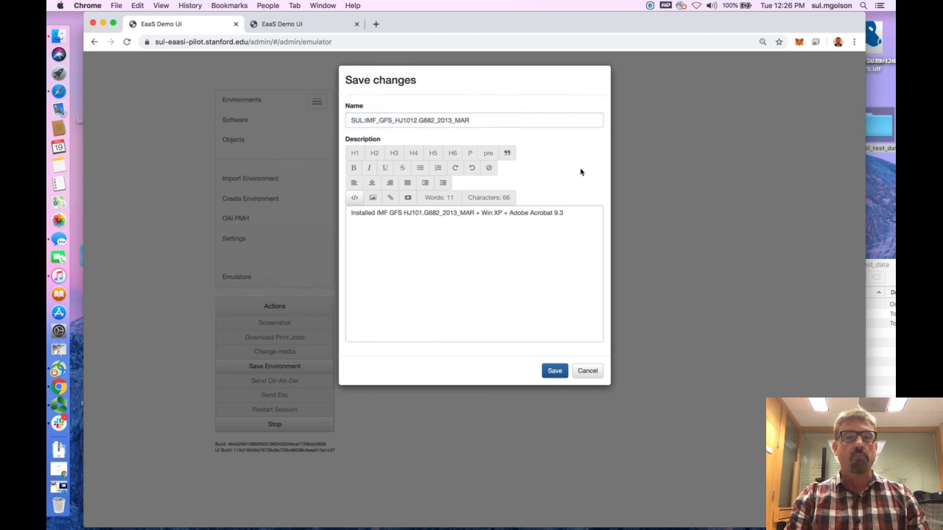
click(557, 374)
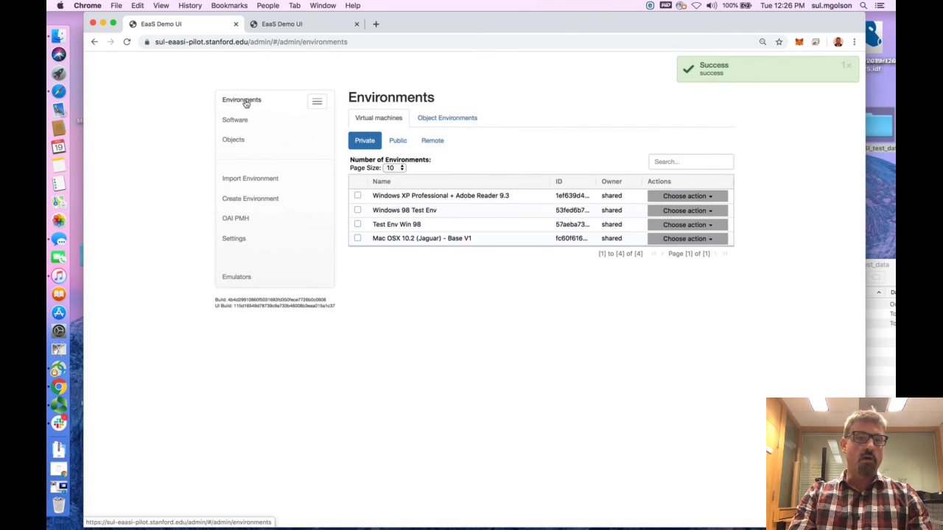
Step: List the Object Environments and open the actions menu for SUL:IMF_GFS_HJ1012.G682_2013_MAR
click(245, 104)
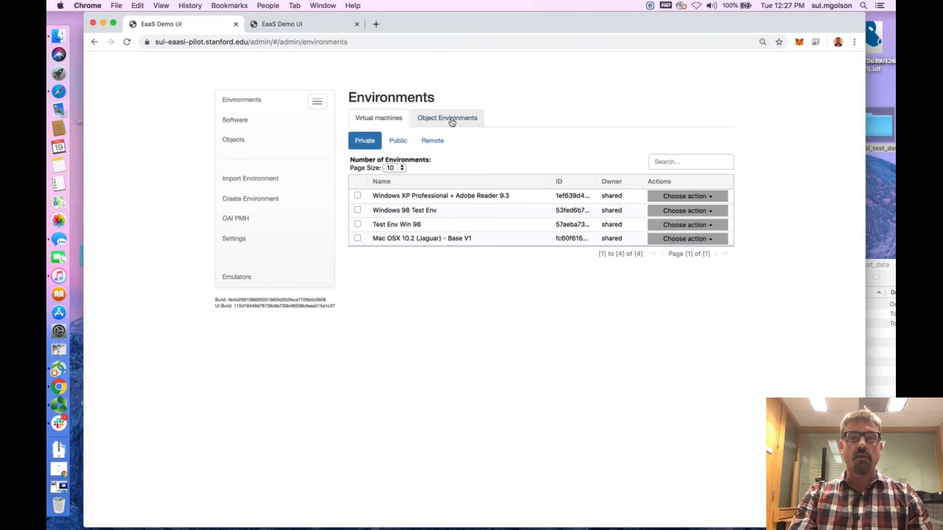
click(452, 119)
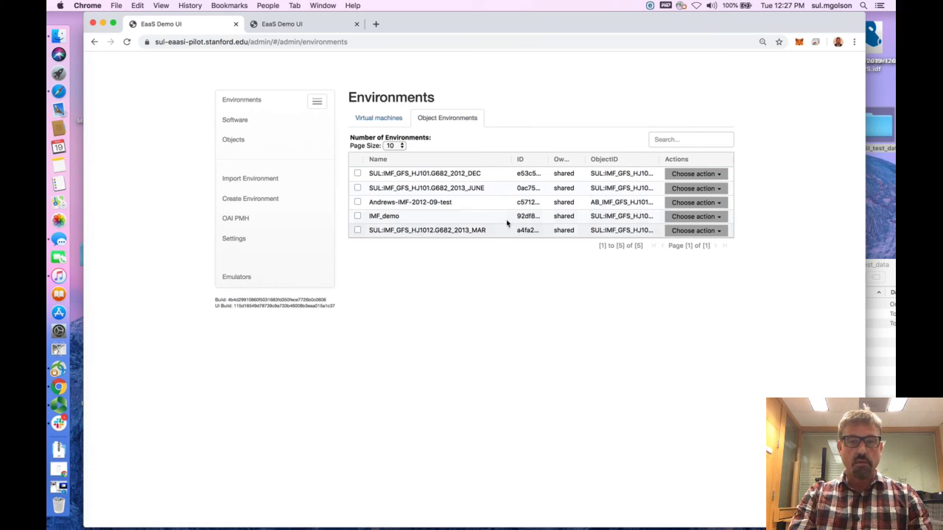
click(708, 231)
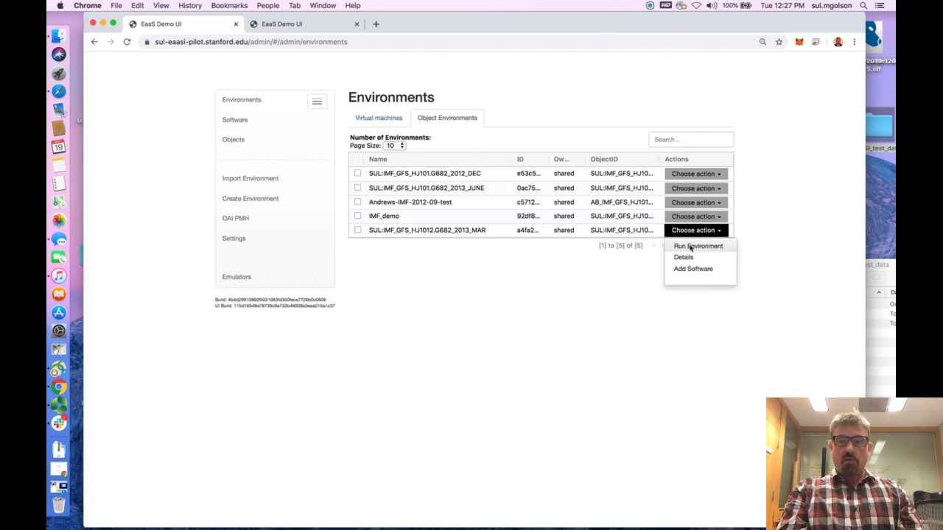
Step: Run the saved SUL:IMF_GFS_HJ1012.G682_2013_MAR environment
click(691, 248)
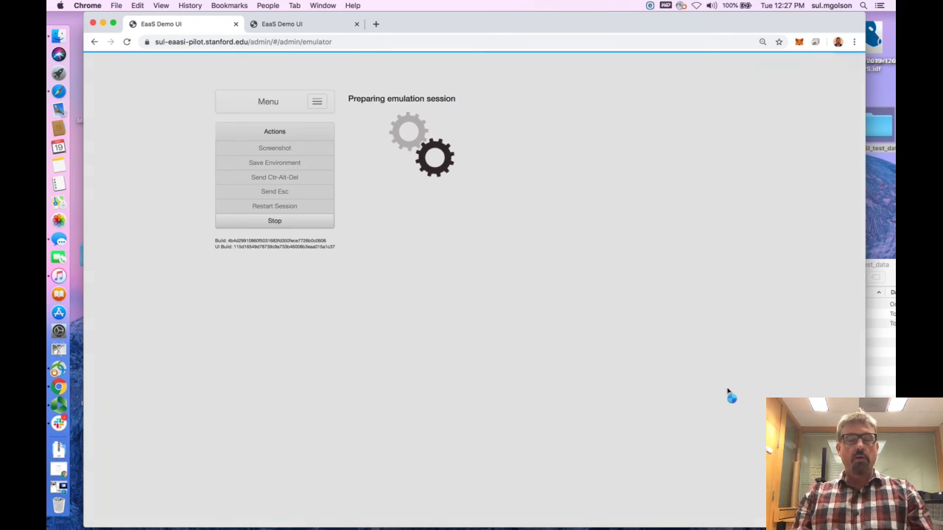